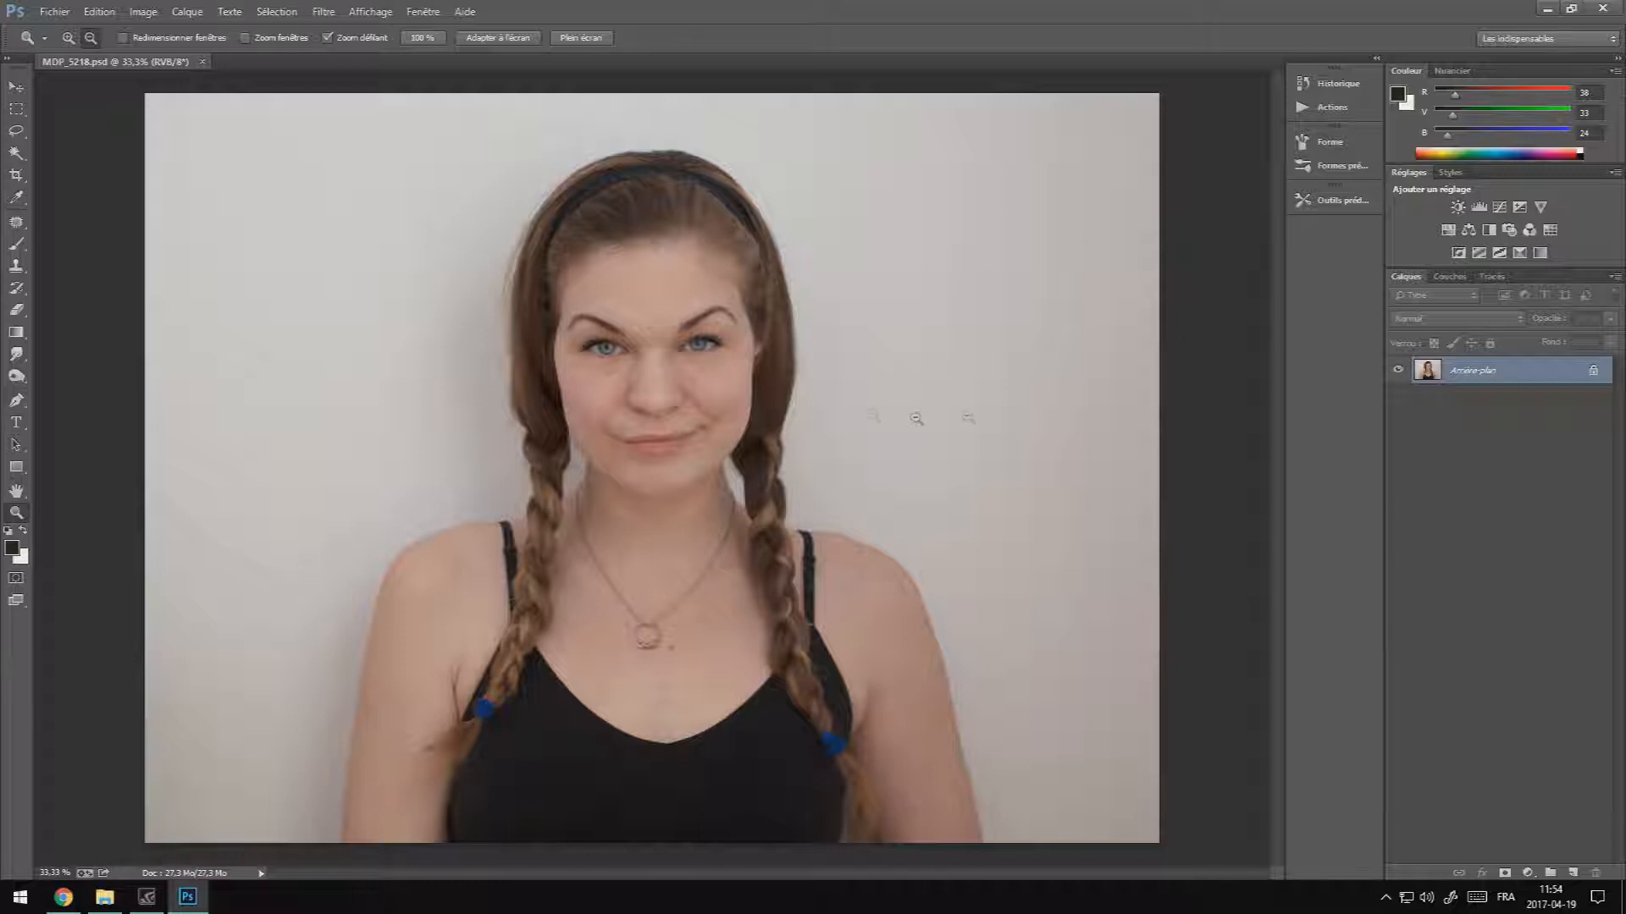
Step: Add a Luminosité/Contraste adjustment layer above the background and set its contrast to 100
{"action": "left_click", "coordinate": [15, 87]}
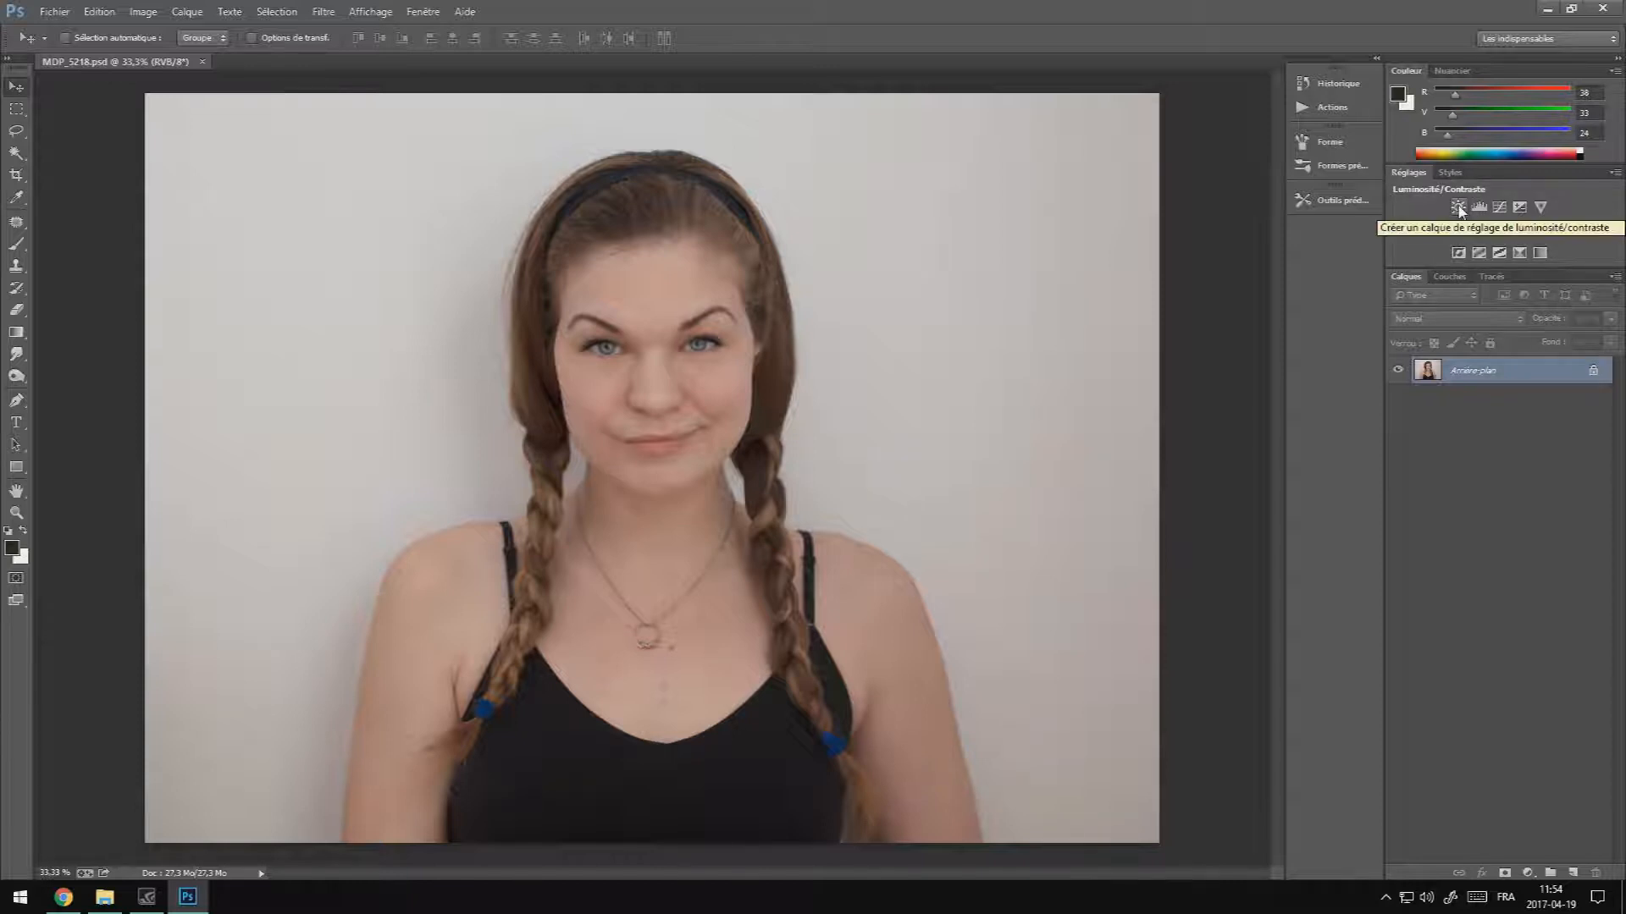
{"action": "left_click", "coordinate": [1458, 208]}
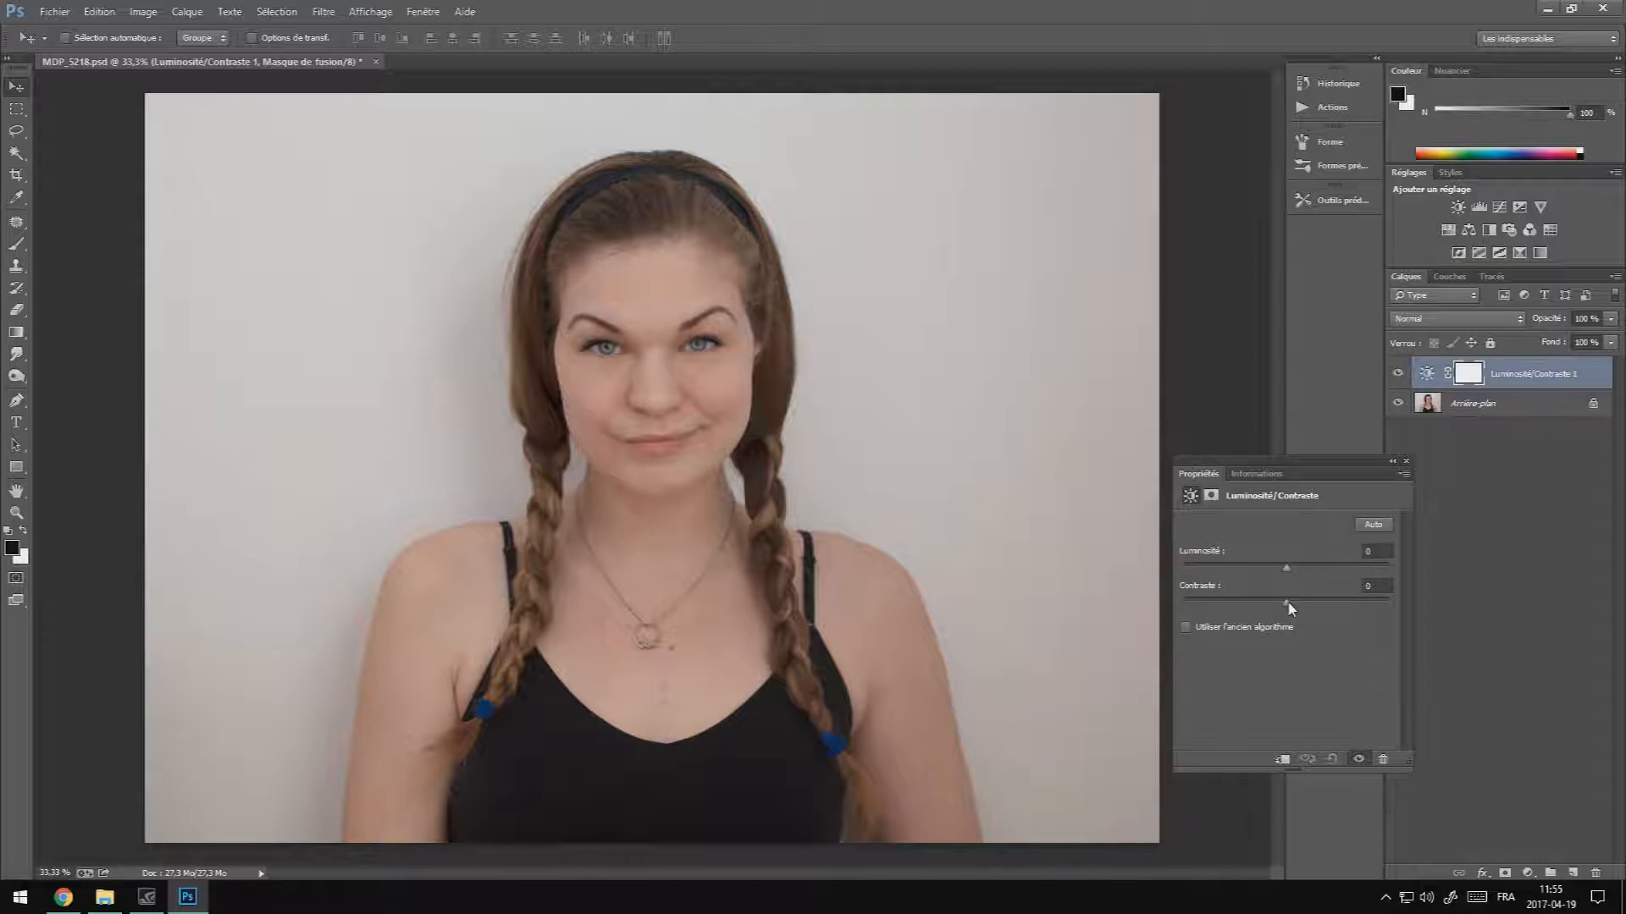
{"action": "mouse_move", "coordinate": [1287, 606]}
{"action": "left_mouse_down"}
{"action": "mouse_move", "coordinate": [1343, 608]}
{"action": "mouse_move", "coordinate": [1196, 608]}
{"action": "mouse_move", "coordinate": [1287, 611]}
{"action": "left_mouse_up"}
{"action": "left_click_drag", "start_coordinate": [1287, 603], "coordinate": [1377, 619]}
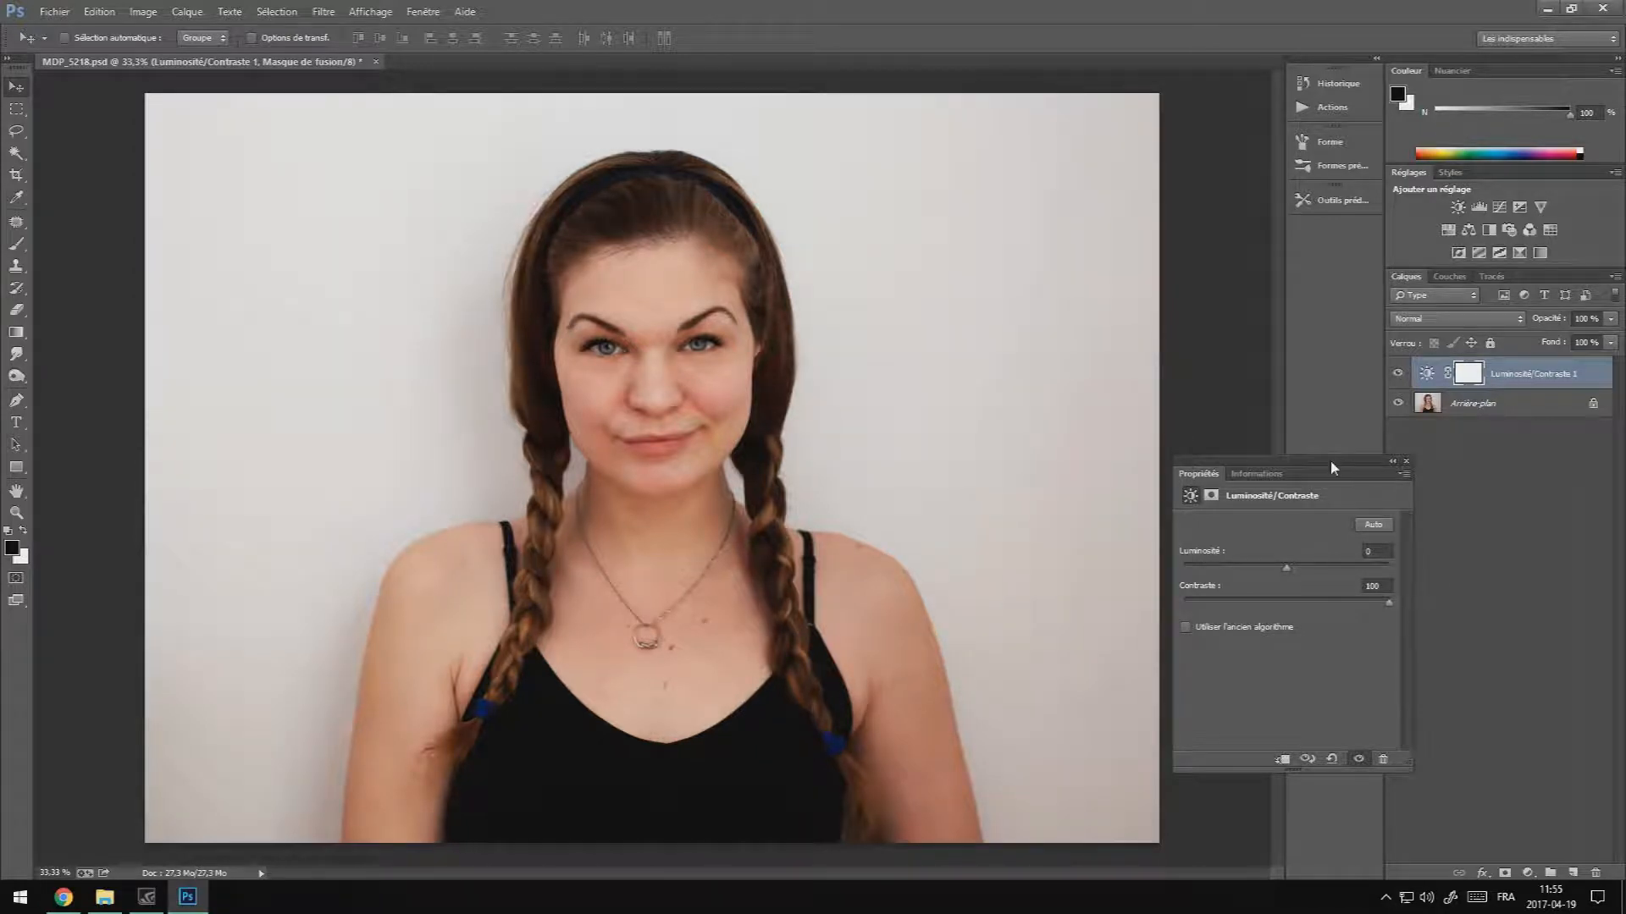
{"action": "left_click", "coordinate": [1392, 460]}
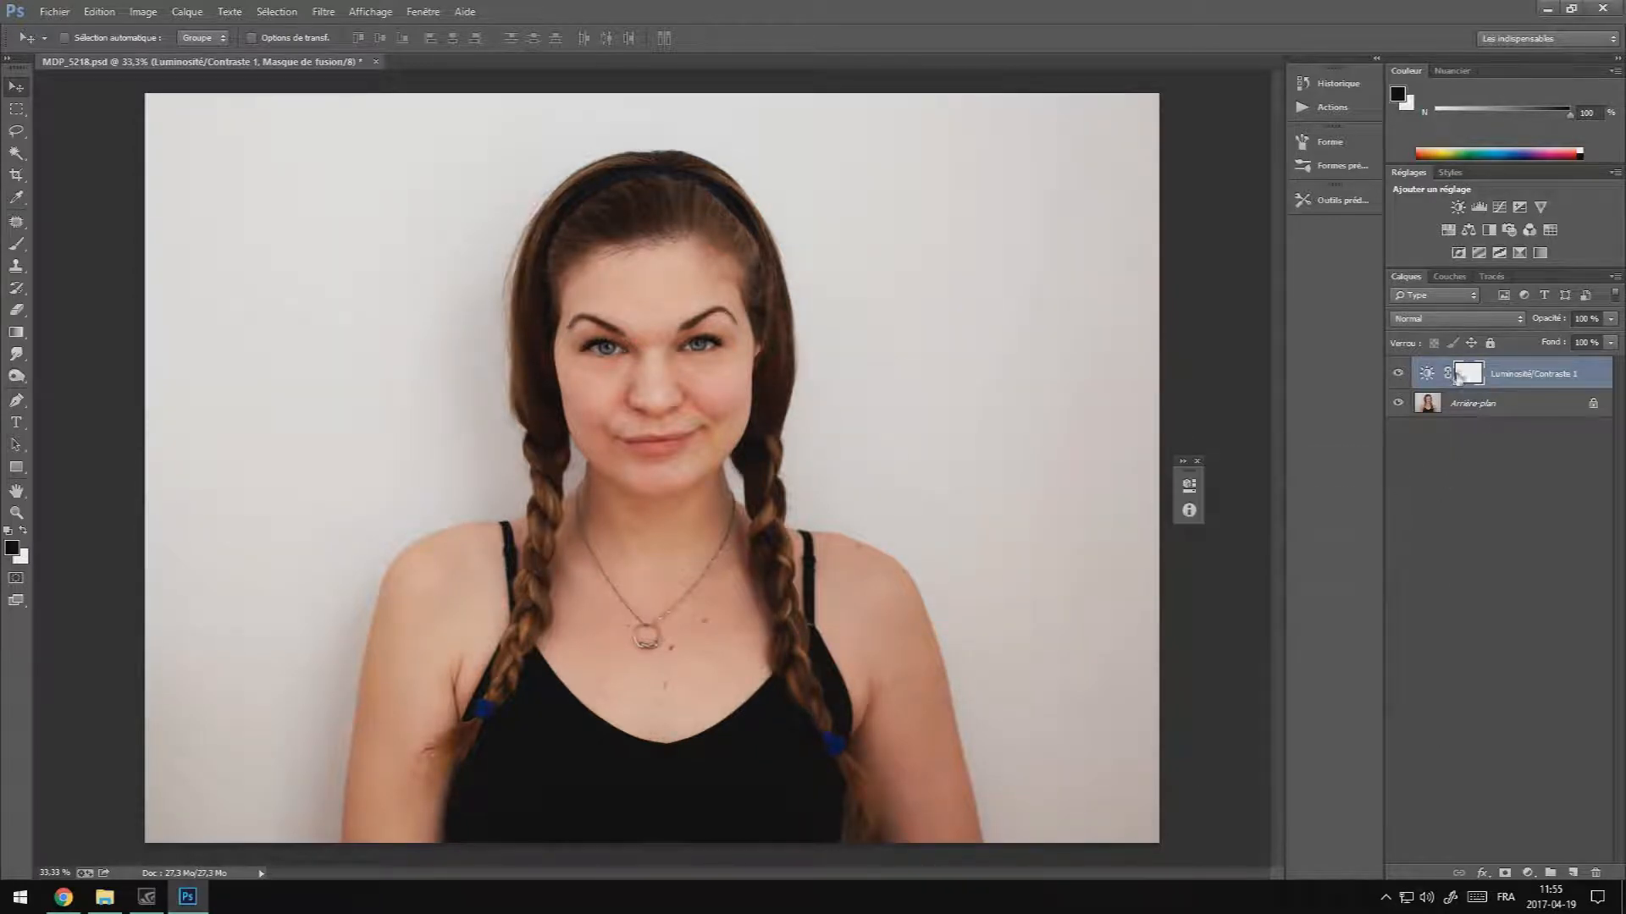
{"action": "left_click", "coordinate": [1197, 460]}
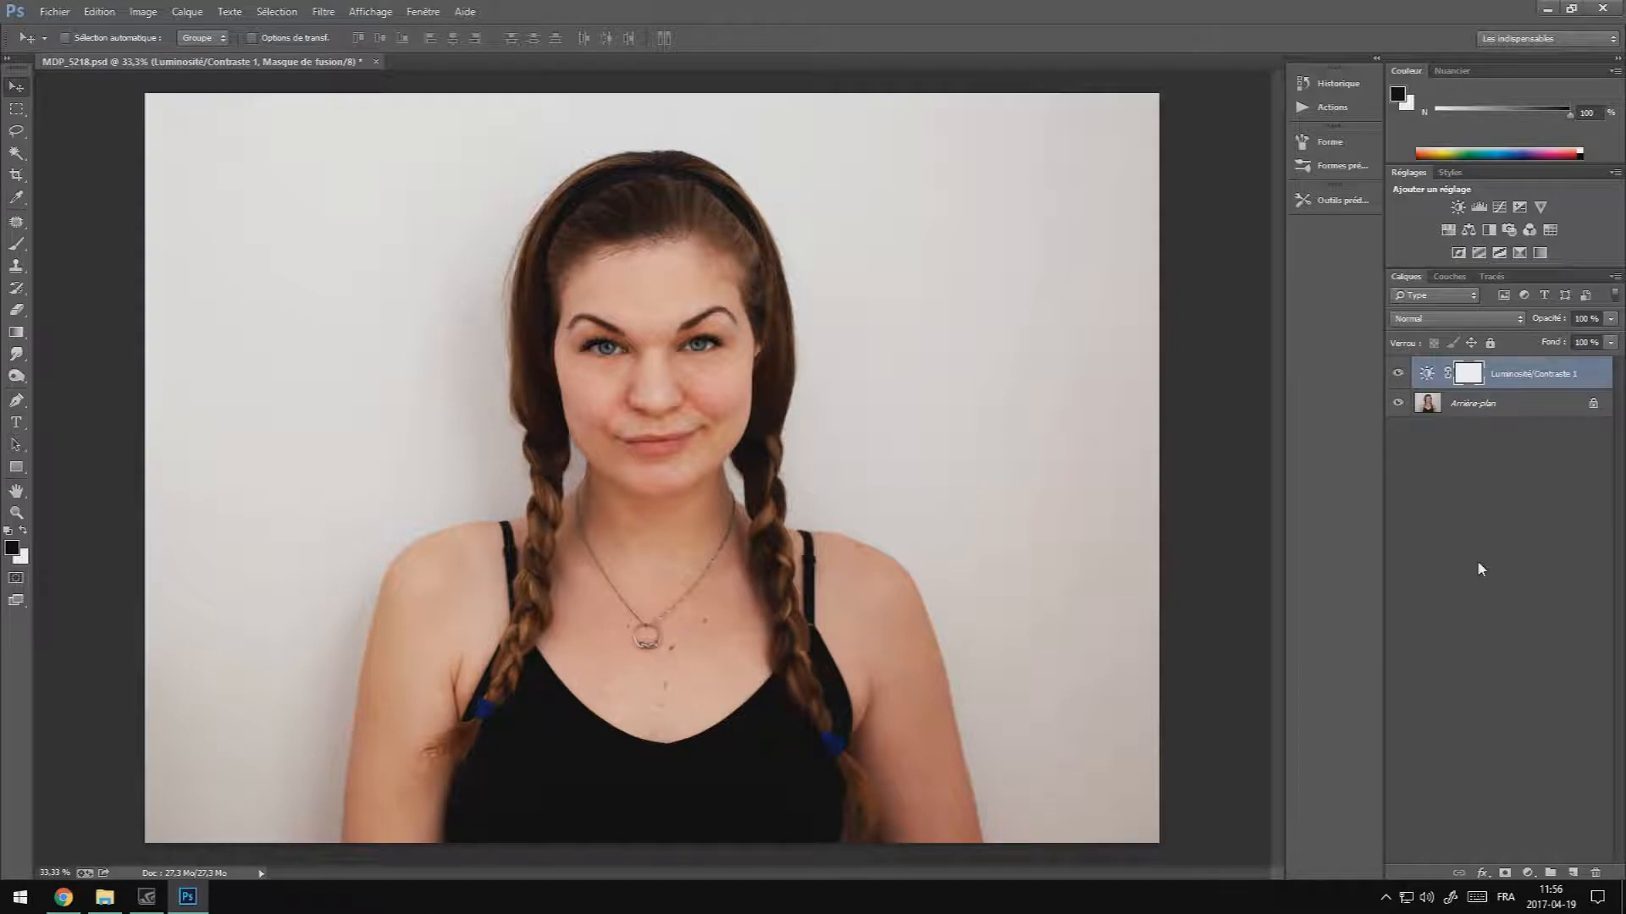
Step: Invert the adjustment's mask to black and paint white over the hair, braids and eyes to apply the contrast there
{"action": "key", "text": "ctrl+i"}
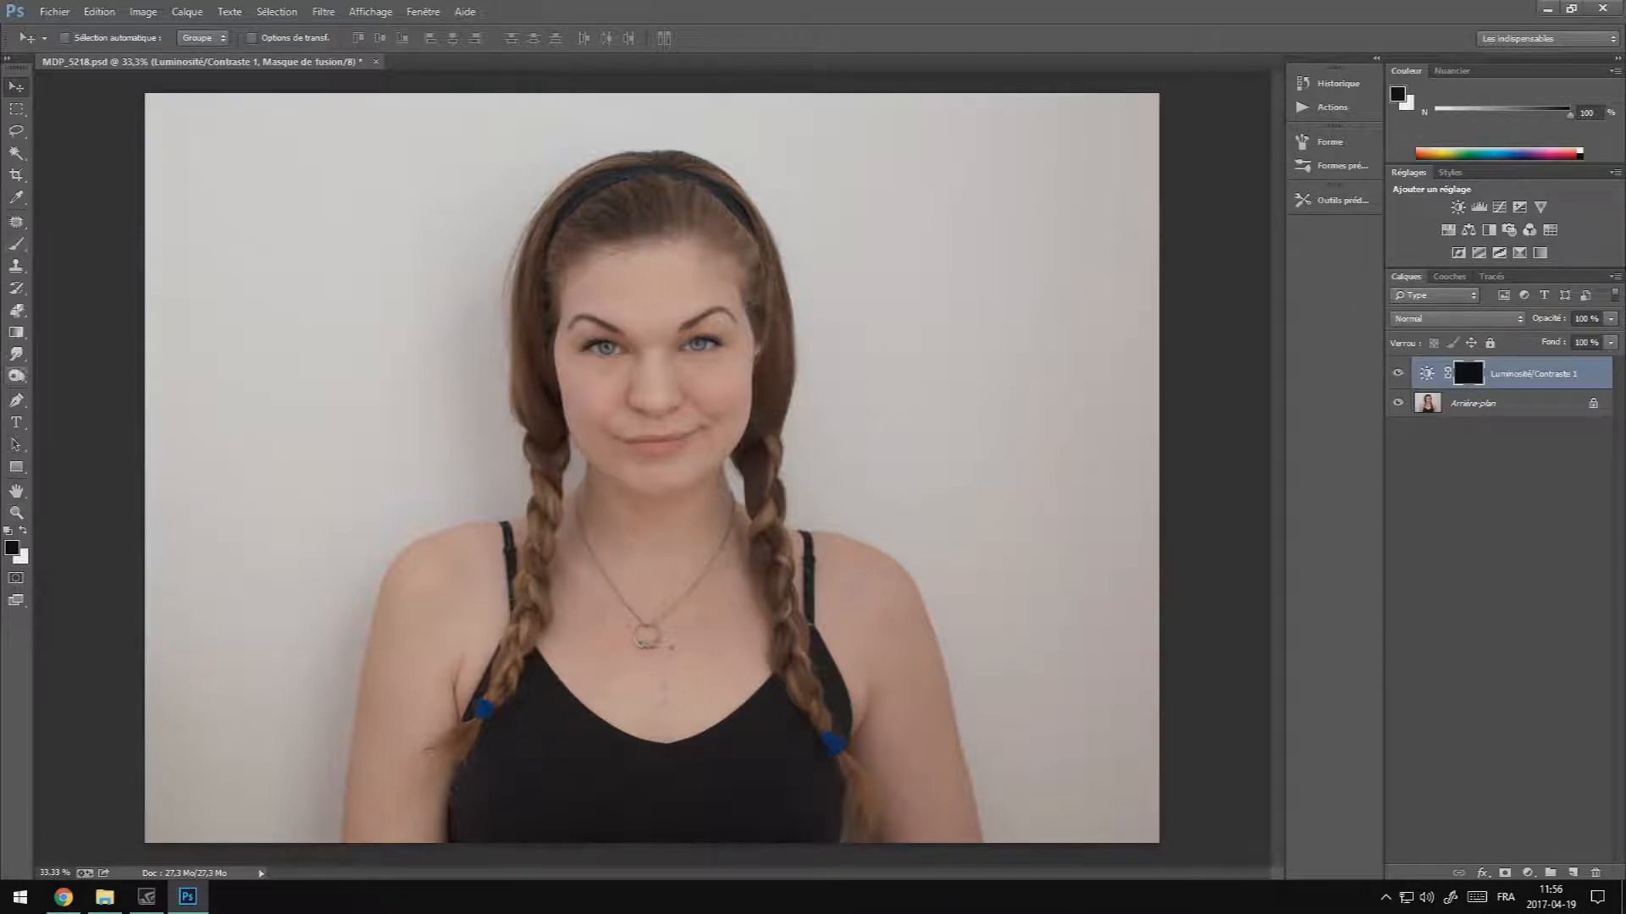
{"action": "left_click", "coordinate": [15, 247]}
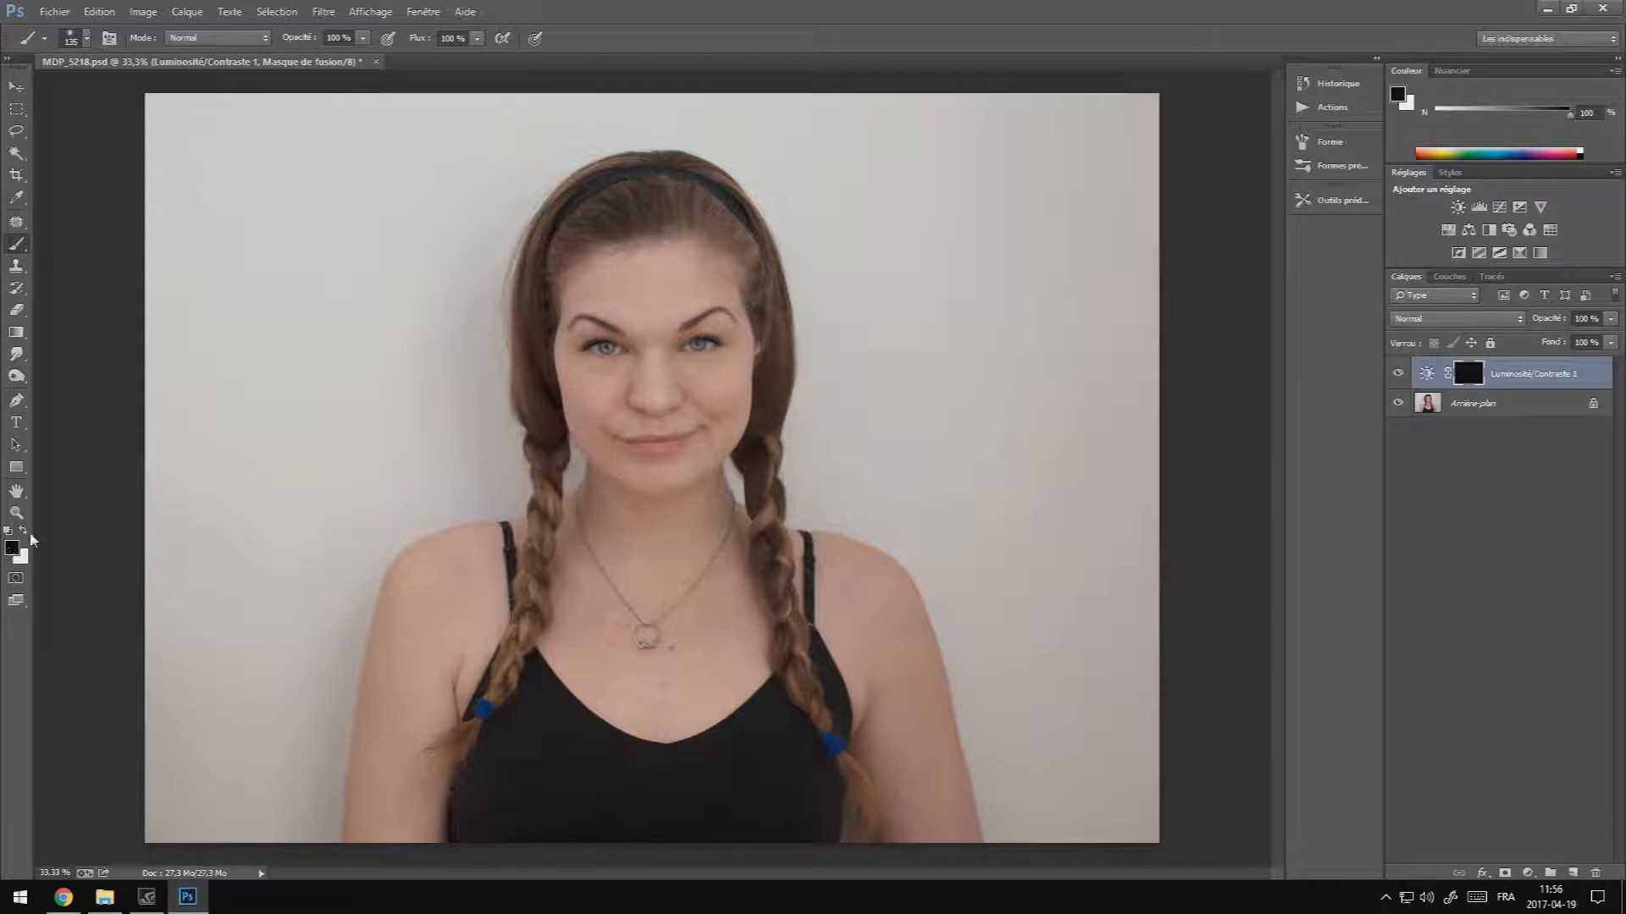
{"action": "left_click", "coordinate": [24, 532]}
{"action": "left_click_drag", "start_coordinate": [637, 376], "coordinate": [621, 347]}
{"action": "mouse_move", "coordinate": [549, 483]}
{"action": "left_mouse_down"}
{"action": "mouse_move", "coordinate": [532, 609]}
{"action": "mouse_move", "coordinate": [500, 688]}
{"action": "mouse_move", "coordinate": [542, 601]}
{"action": "mouse_move", "coordinate": [427, 770]}
{"action": "mouse_move", "coordinate": [485, 704]}
{"action": "mouse_move", "coordinate": [530, 600]}
{"action": "mouse_move", "coordinate": [556, 433]}
{"action": "mouse_move", "coordinate": [528, 341]}
{"action": "mouse_move", "coordinate": [532, 360]}
{"action": "mouse_move", "coordinate": [550, 251]}
{"action": "mouse_move", "coordinate": [625, 213]}
{"action": "mouse_move", "coordinate": [656, 227]}
{"action": "mouse_move", "coordinate": [697, 217]}
{"action": "mouse_move", "coordinate": [679, 218]}
{"action": "mouse_move", "coordinate": [756, 278]}
{"action": "mouse_move", "coordinate": [723, 222]}
{"action": "mouse_move", "coordinate": [590, 175]}
{"action": "mouse_move", "coordinate": [620, 177]}
{"action": "mouse_move", "coordinate": [552, 228]}
{"action": "mouse_move", "coordinate": [553, 215]}
{"action": "mouse_move", "coordinate": [641, 187]}
{"action": "mouse_move", "coordinate": [620, 188]}
{"action": "mouse_move", "coordinate": [672, 193]}
{"action": "mouse_move", "coordinate": [695, 173]}
{"action": "mouse_move", "coordinate": [663, 195]}
{"action": "mouse_move", "coordinate": [758, 234]}
{"action": "mouse_move", "coordinate": [784, 362]}
{"action": "mouse_move", "coordinate": [768, 364]}
{"action": "mouse_move", "coordinate": [761, 487]}
{"action": "mouse_move", "coordinate": [781, 653]}
{"action": "mouse_move", "coordinate": [807, 689]}
{"action": "mouse_move", "coordinate": [807, 671]}
{"action": "mouse_move", "coordinate": [842, 774]}
{"action": "left_mouse_up"}
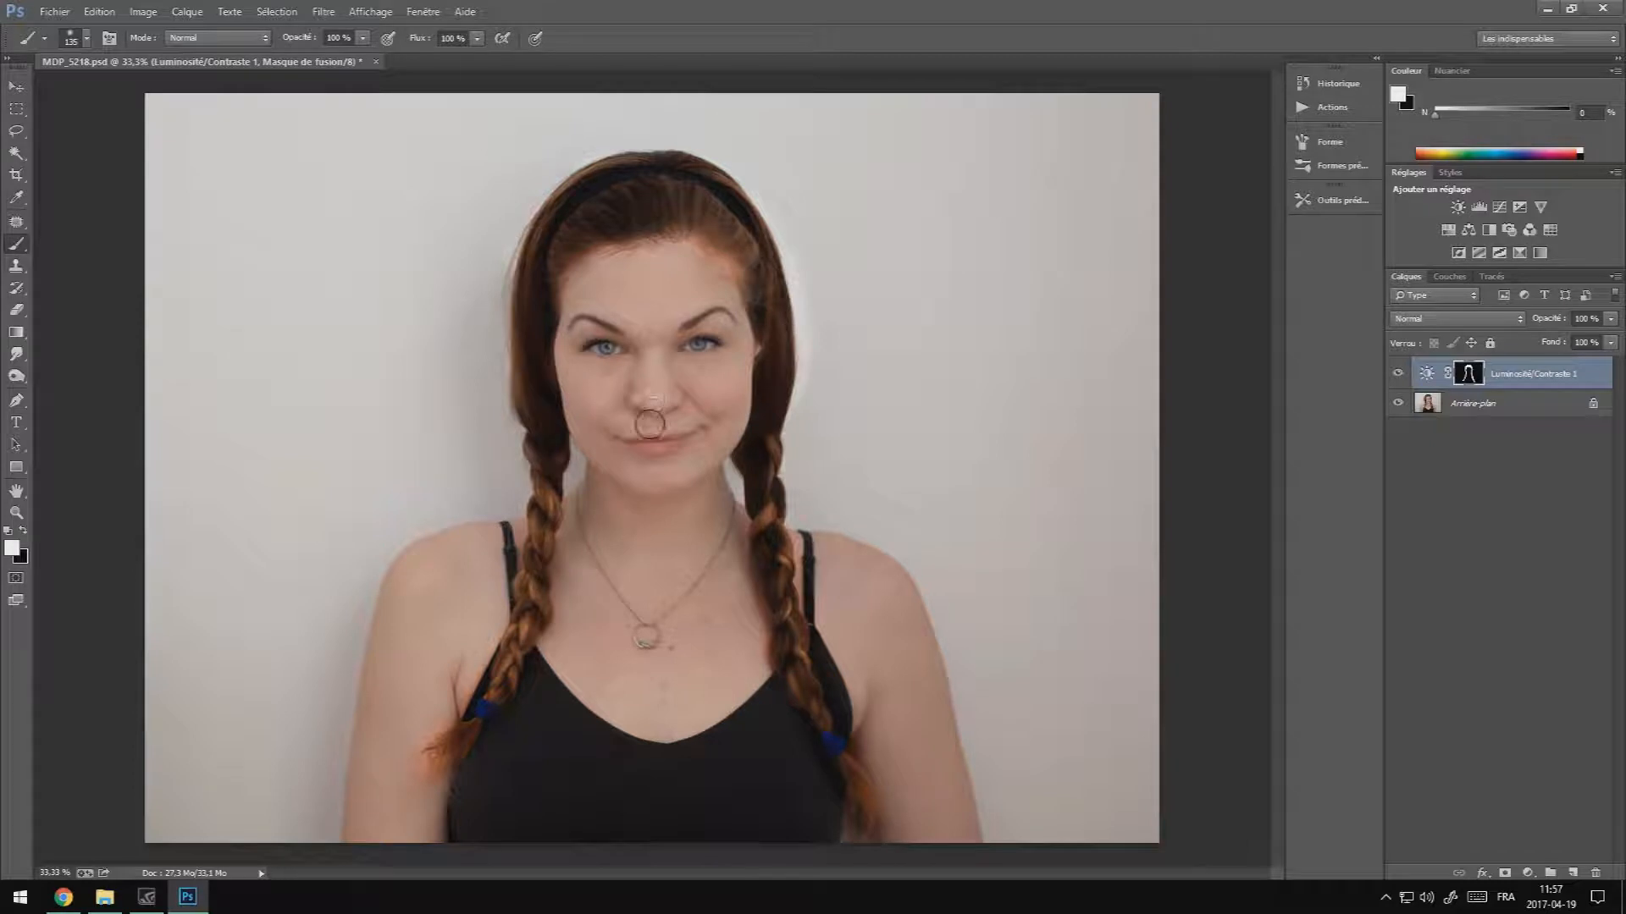
{"action": "mouse_move", "coordinate": [616, 349]}
{"action": "left_mouse_down"}
{"action": "mouse_move", "coordinate": [585, 348]}
{"action": "mouse_move", "coordinate": [716, 352]}
{"action": "left_mouse_up"}
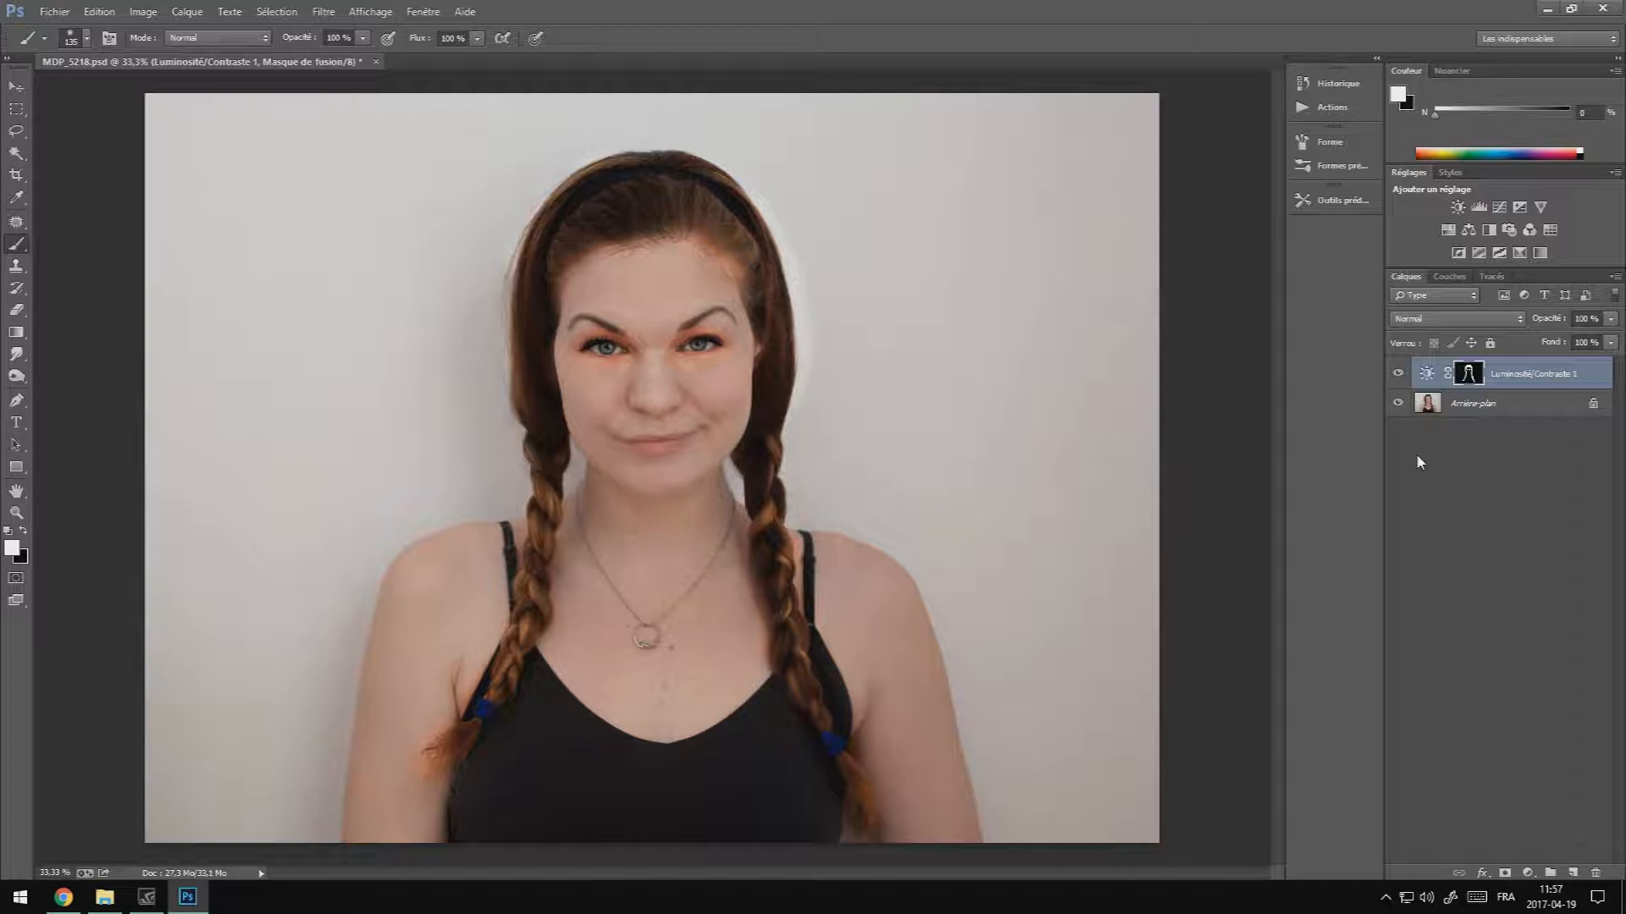
Step: Invert the painted mask and delete the Luminosité/Contraste adjustment layer
{"action": "key", "text": "ctrl+i"}
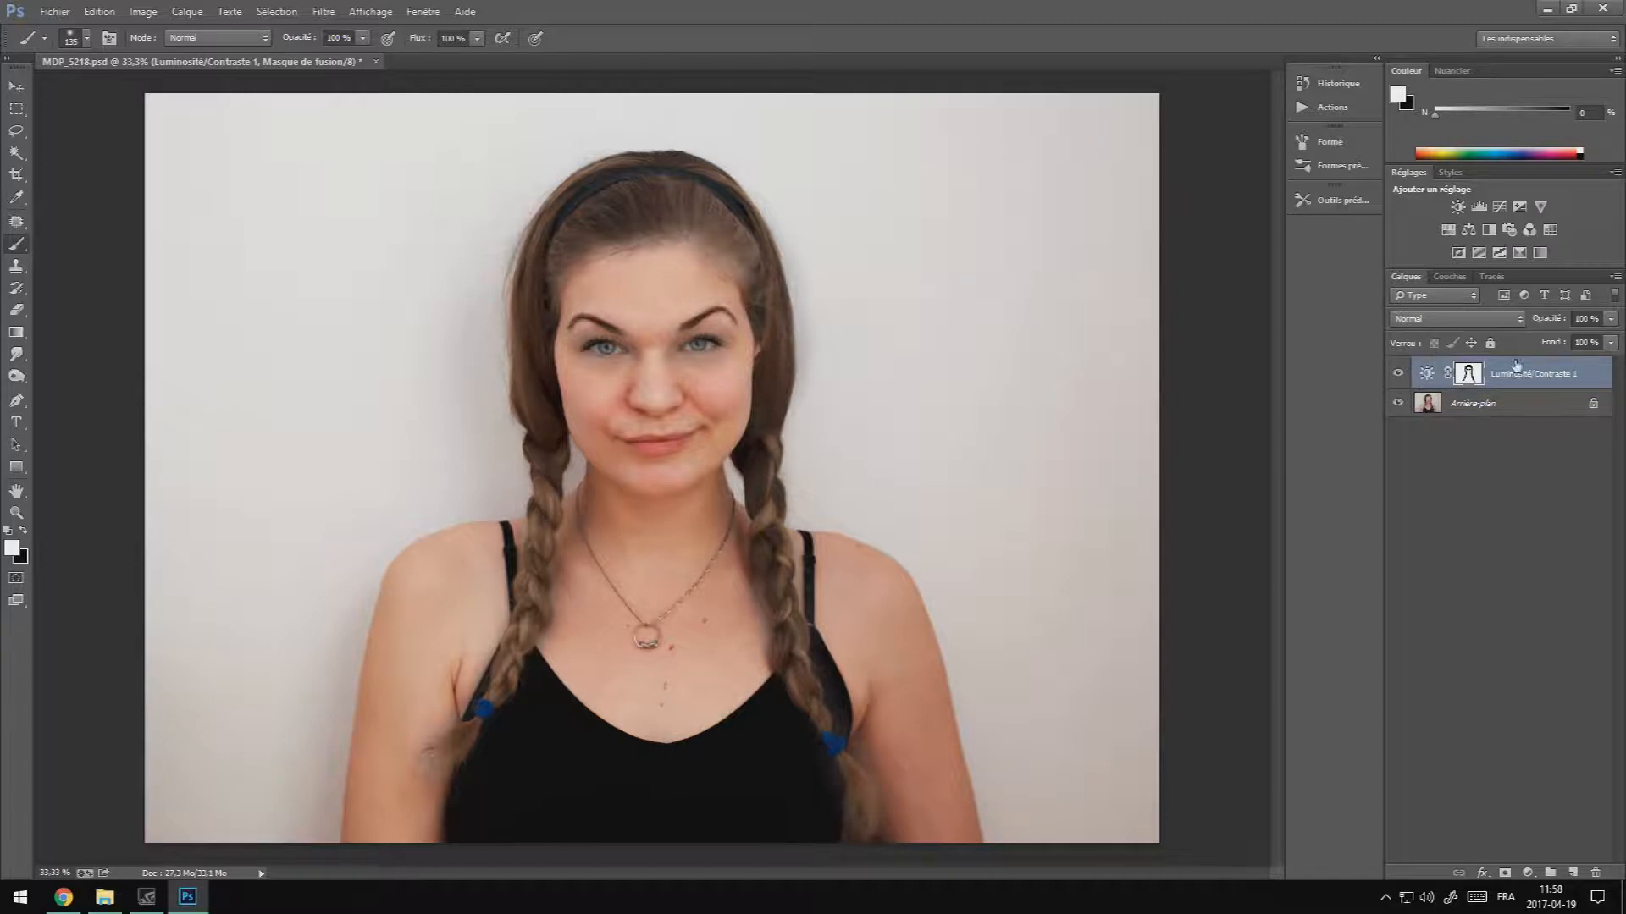
{"action": "right_click", "coordinate": [1518, 379]}
{"action": "left_click", "coordinate": [1378, 331]}
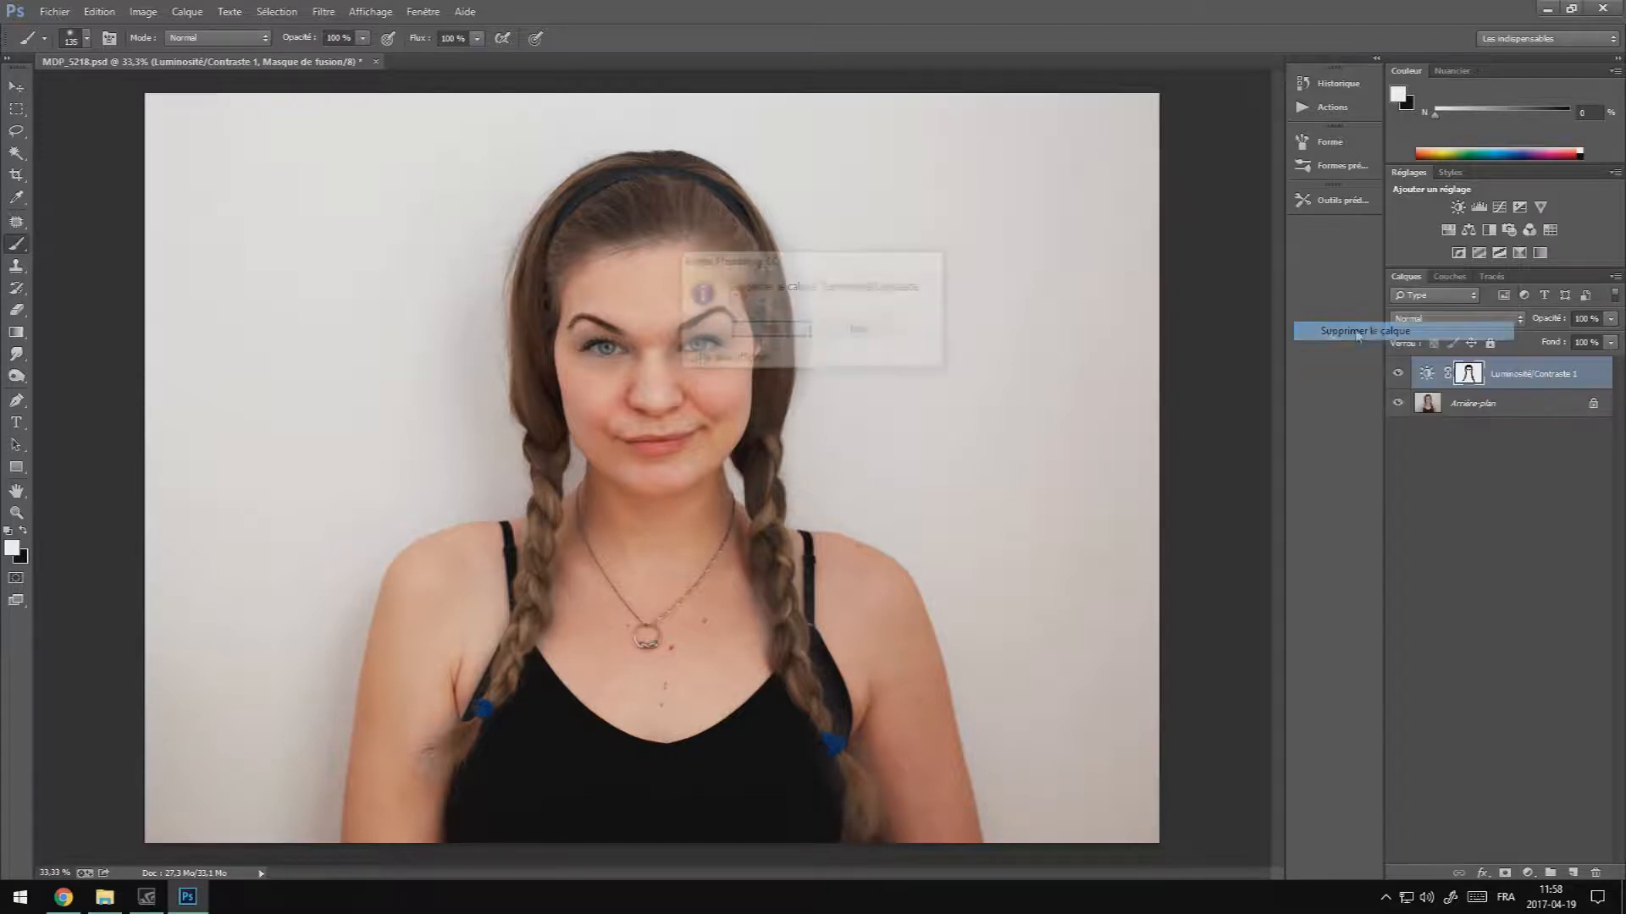
{"action": "left_click", "coordinate": [762, 327]}
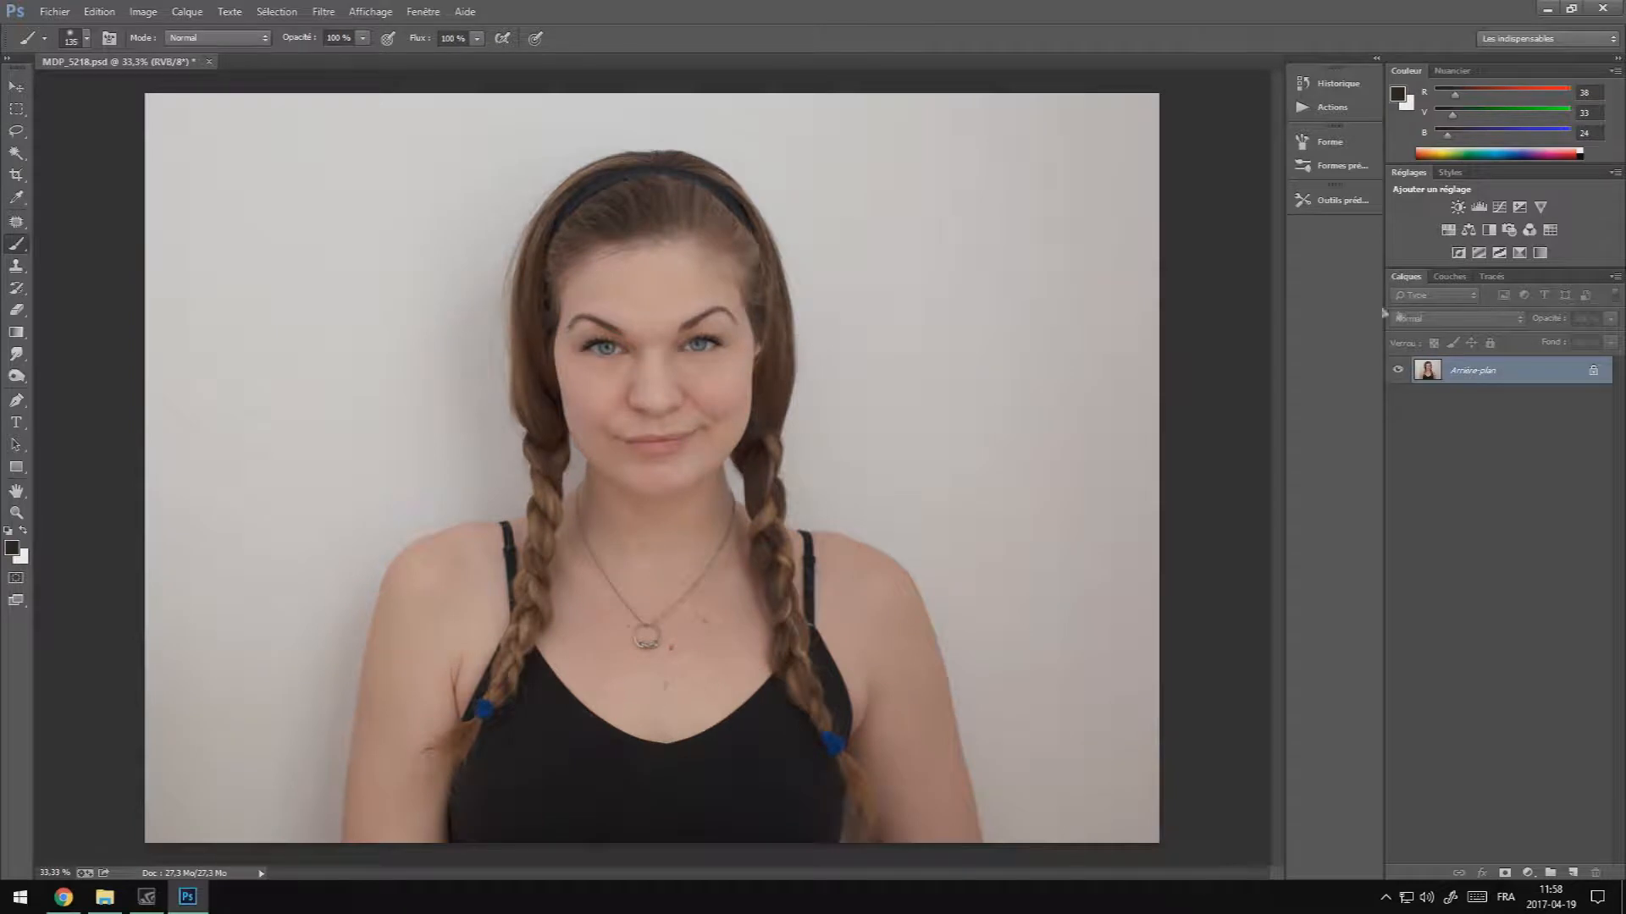
Step: Add a new Luminosité/Contraste layer with contrast 100 and paint its white mask black over the hair and braids
{"action": "left_click", "coordinate": [1457, 207]}
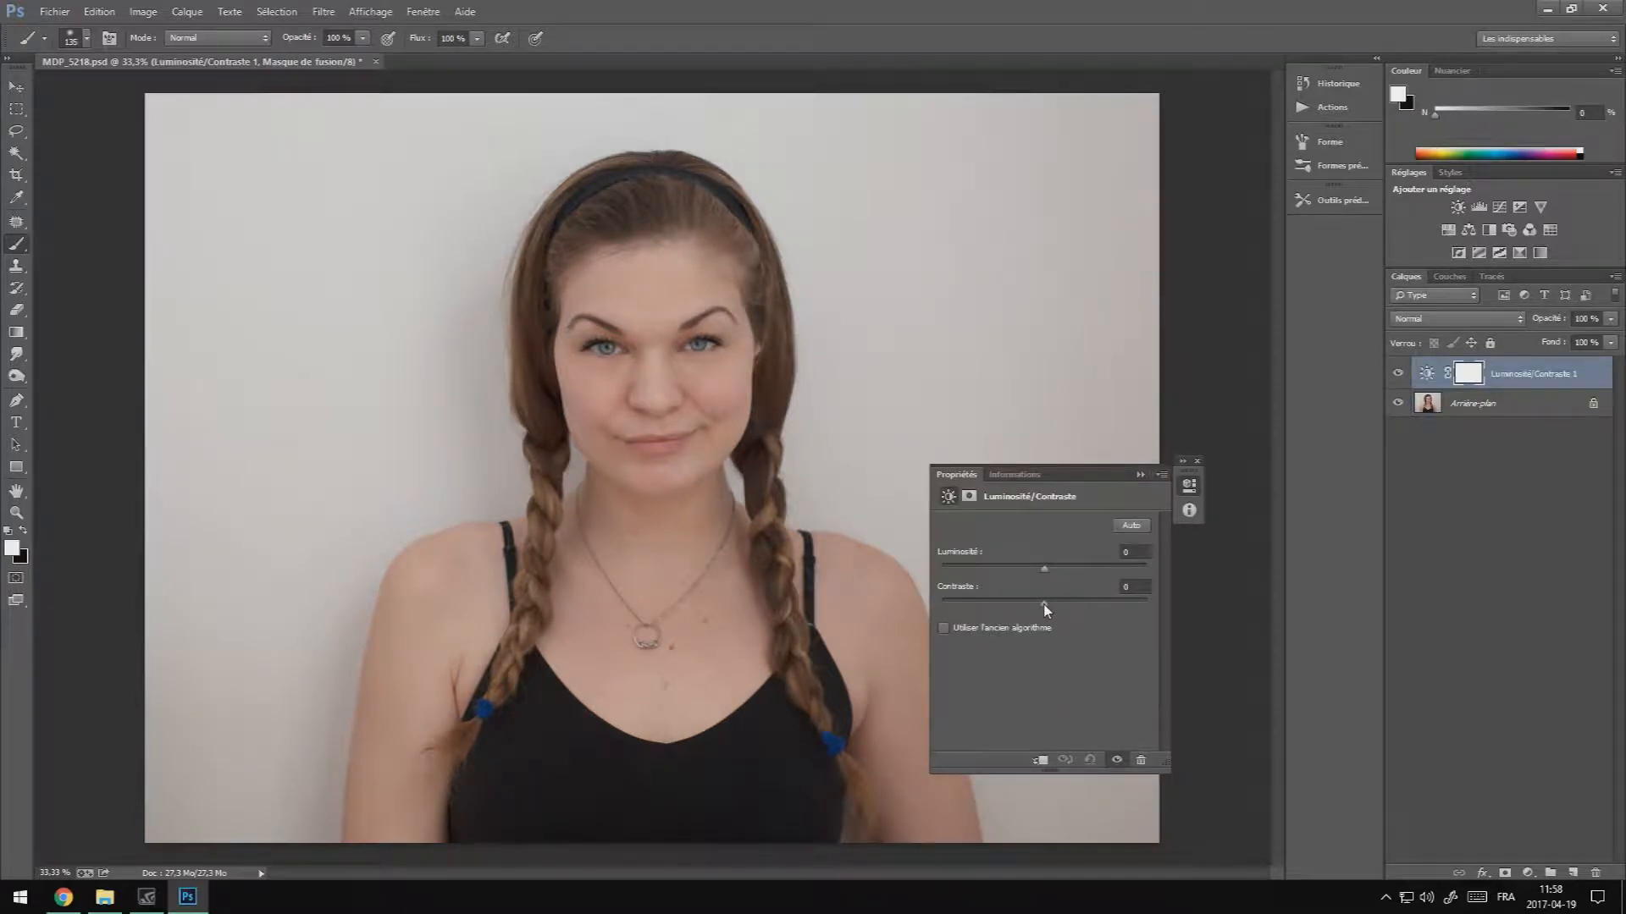
{"action": "left_click_drag", "start_coordinate": [1045, 608], "coordinate": [1197, 610]}
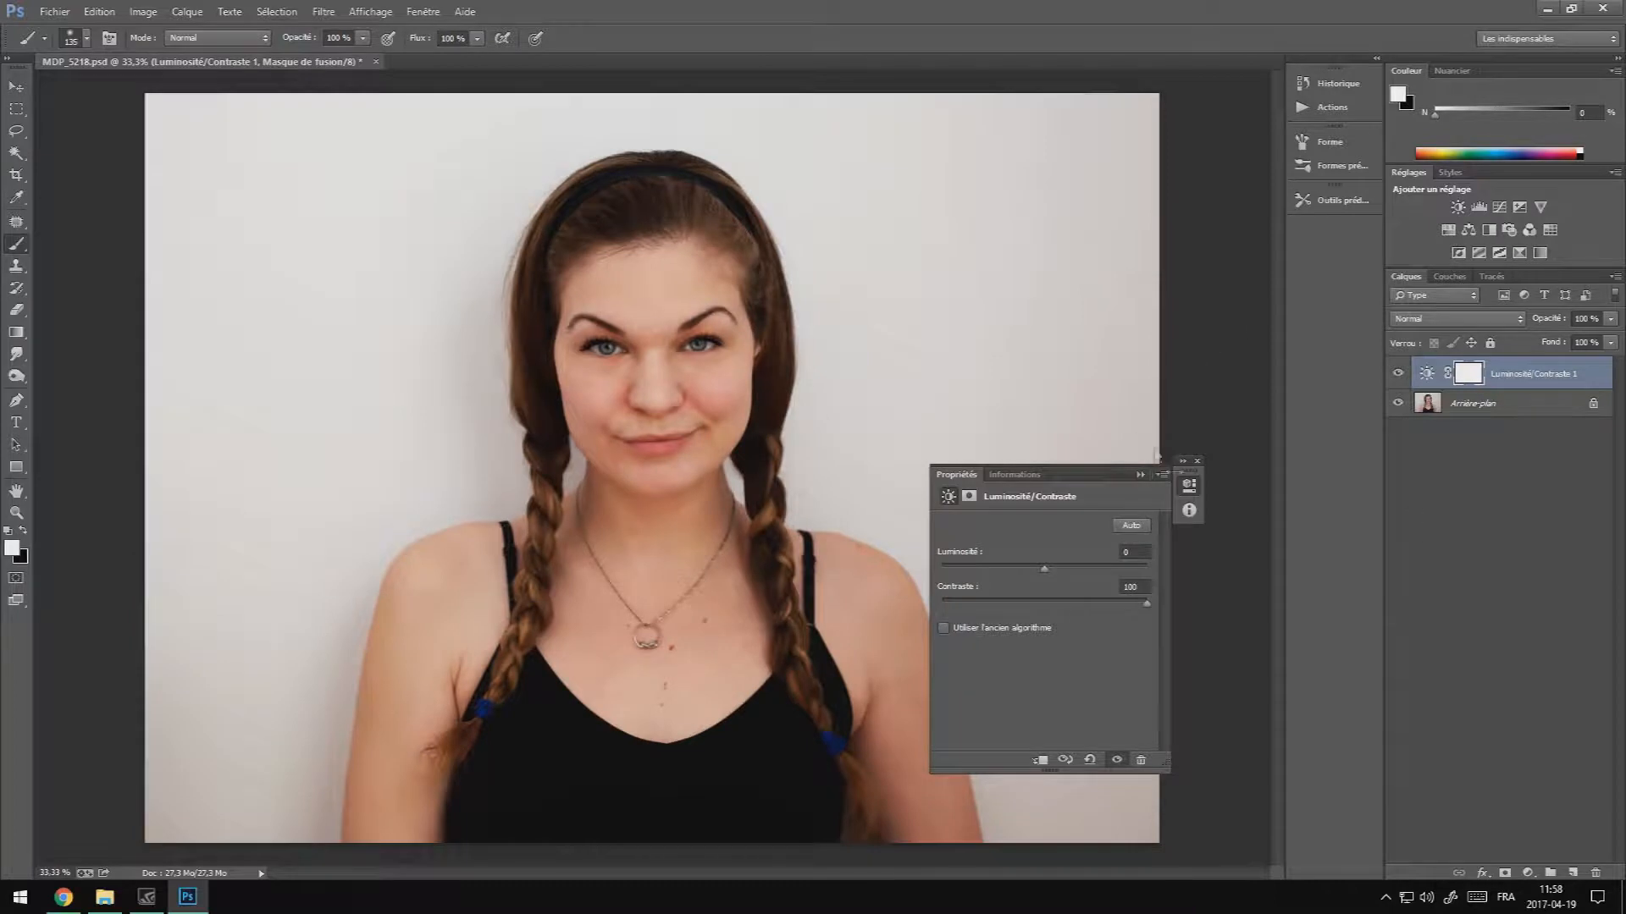
{"action": "left_click", "coordinate": [1196, 465]}
{"action": "left_click", "coordinate": [1197, 463]}
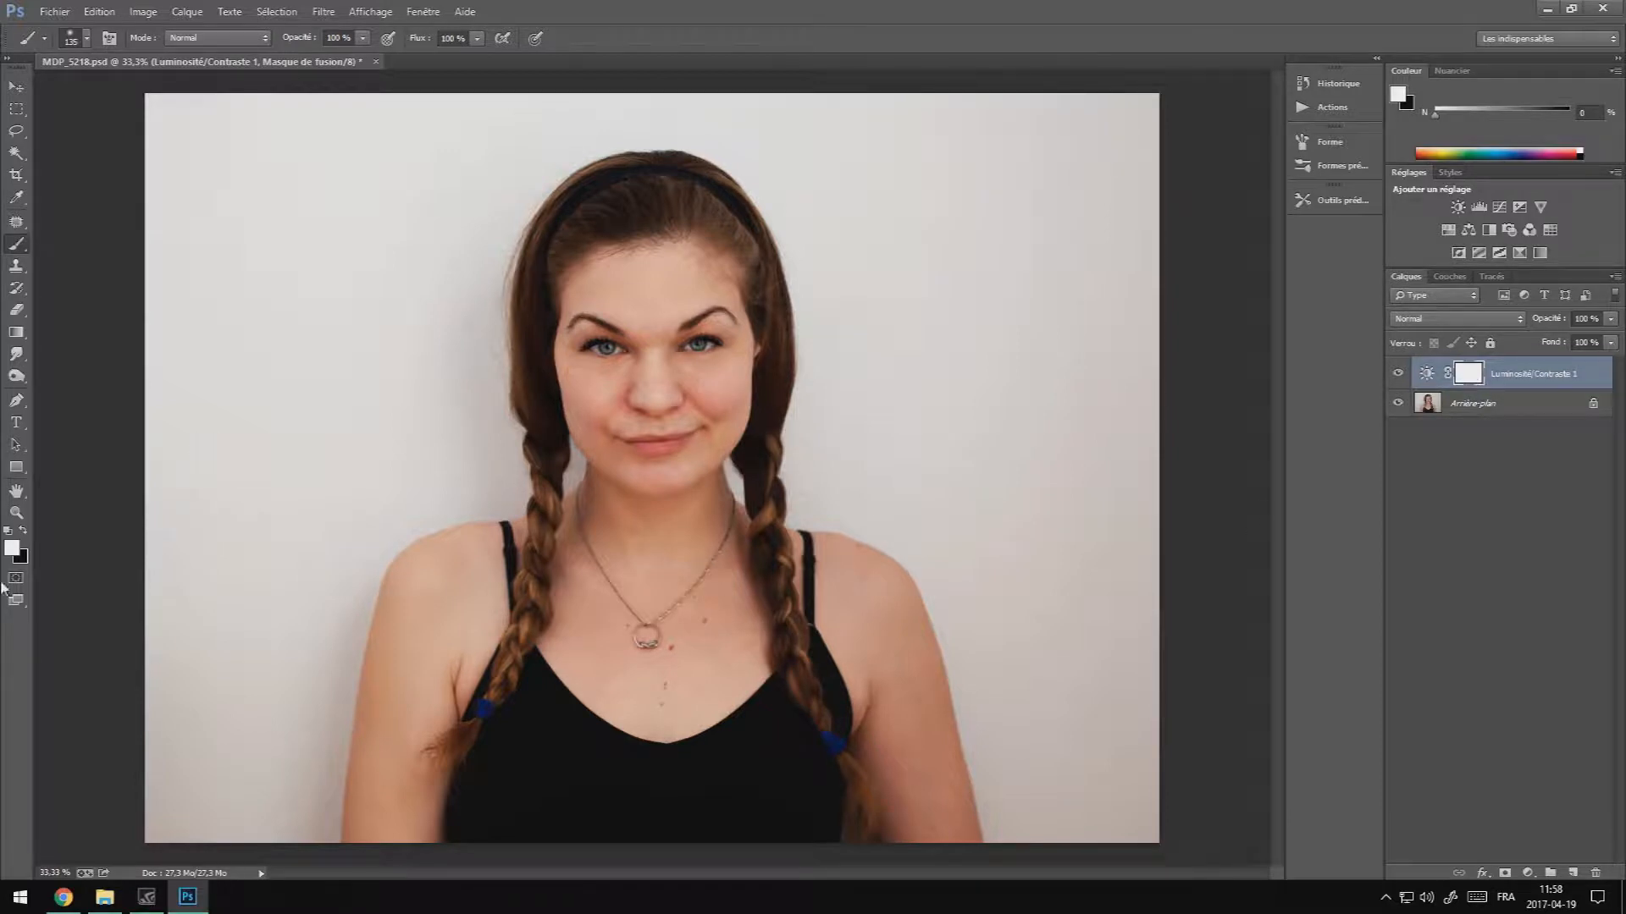
{"action": "key", "text": "x"}
{"action": "mouse_move", "coordinate": [862, 802]}
{"action": "left_mouse_down"}
{"action": "mouse_move", "coordinate": [788, 654]}
{"action": "mouse_move", "coordinate": [766, 508]}
{"action": "mouse_move", "coordinate": [763, 565]}
{"action": "mouse_move", "coordinate": [769, 404]}
{"action": "mouse_move", "coordinate": [742, 458]}
{"action": "mouse_move", "coordinate": [778, 361]}
{"action": "mouse_move", "coordinate": [770, 396]}
{"action": "mouse_move", "coordinate": [764, 327]}
{"action": "mouse_move", "coordinate": [765, 408]}
{"action": "mouse_move", "coordinate": [780, 343]}
{"action": "mouse_move", "coordinate": [702, 167]}
{"action": "mouse_move", "coordinate": [692, 193]}
{"action": "mouse_move", "coordinate": [656, 179]}
{"action": "mouse_move", "coordinate": [655, 205]}
{"action": "mouse_move", "coordinate": [559, 257]}
{"action": "mouse_move", "coordinate": [531, 322]}
{"action": "mouse_move", "coordinate": [551, 453]}
{"action": "mouse_move", "coordinate": [532, 420]}
{"action": "mouse_move", "coordinate": [516, 644]}
{"action": "mouse_move", "coordinate": [544, 509]}
{"action": "mouse_move", "coordinate": [530, 638]}
{"action": "mouse_move", "coordinate": [483, 711]}
{"action": "mouse_move", "coordinate": [511, 634]}
{"action": "mouse_move", "coordinate": [427, 758]}
{"action": "mouse_move", "coordinate": [469, 729]}
{"action": "mouse_move", "coordinate": [440, 754]}
{"action": "left_mouse_up"}
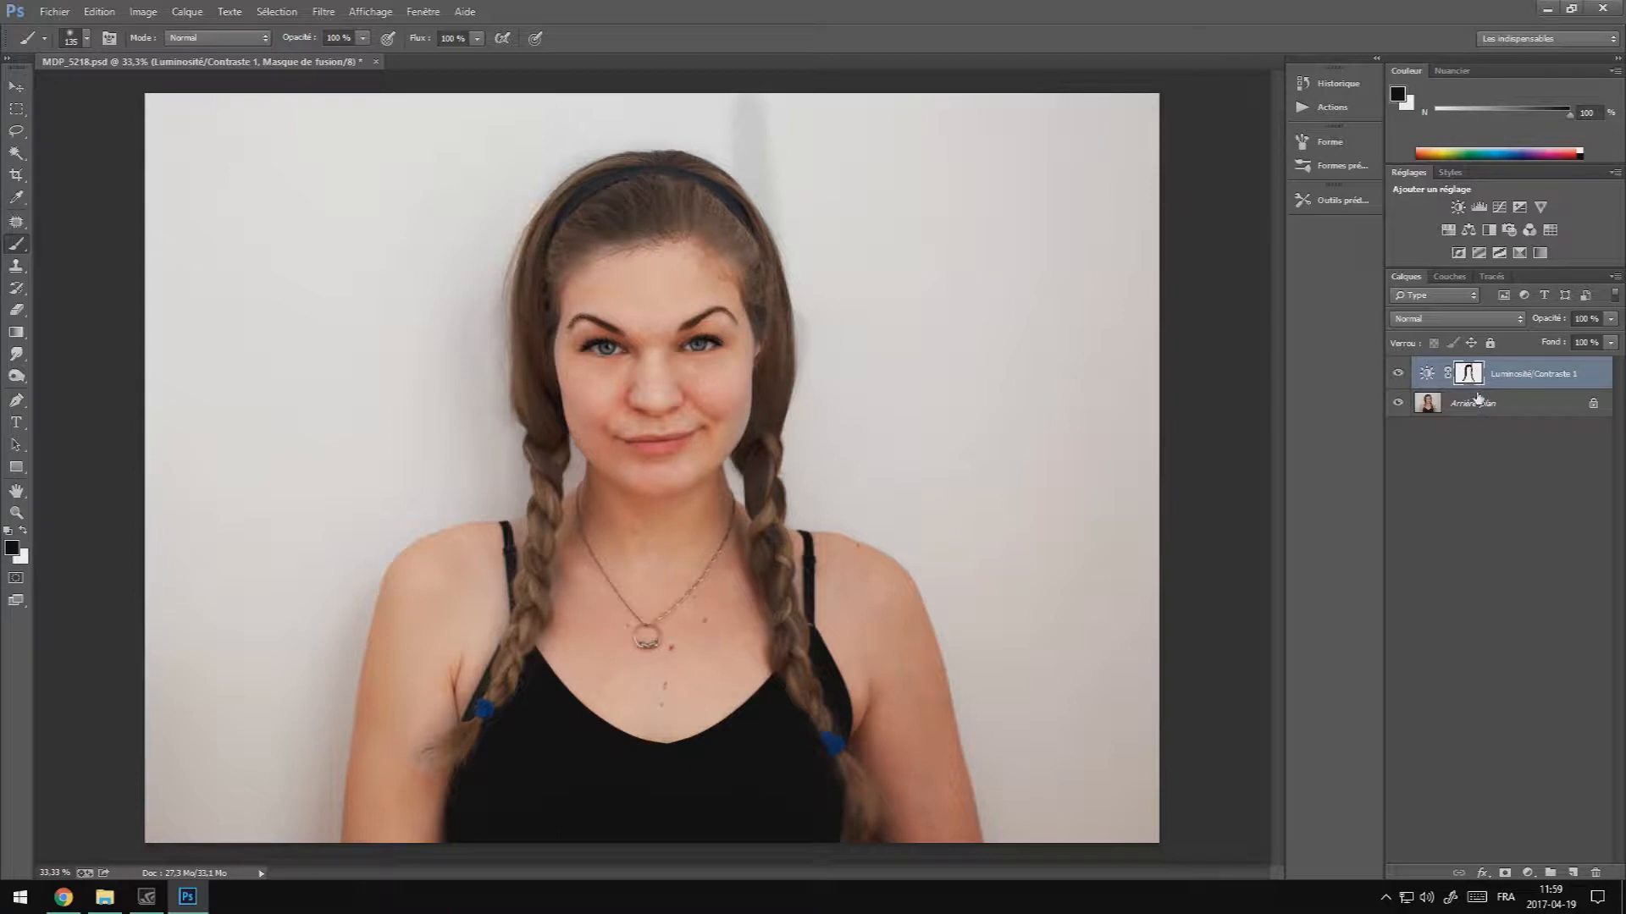
Step: Delete the Luminosité/Contraste adjustment layer with the hair masked out
{"action": "right_click", "coordinate": [1546, 374]}
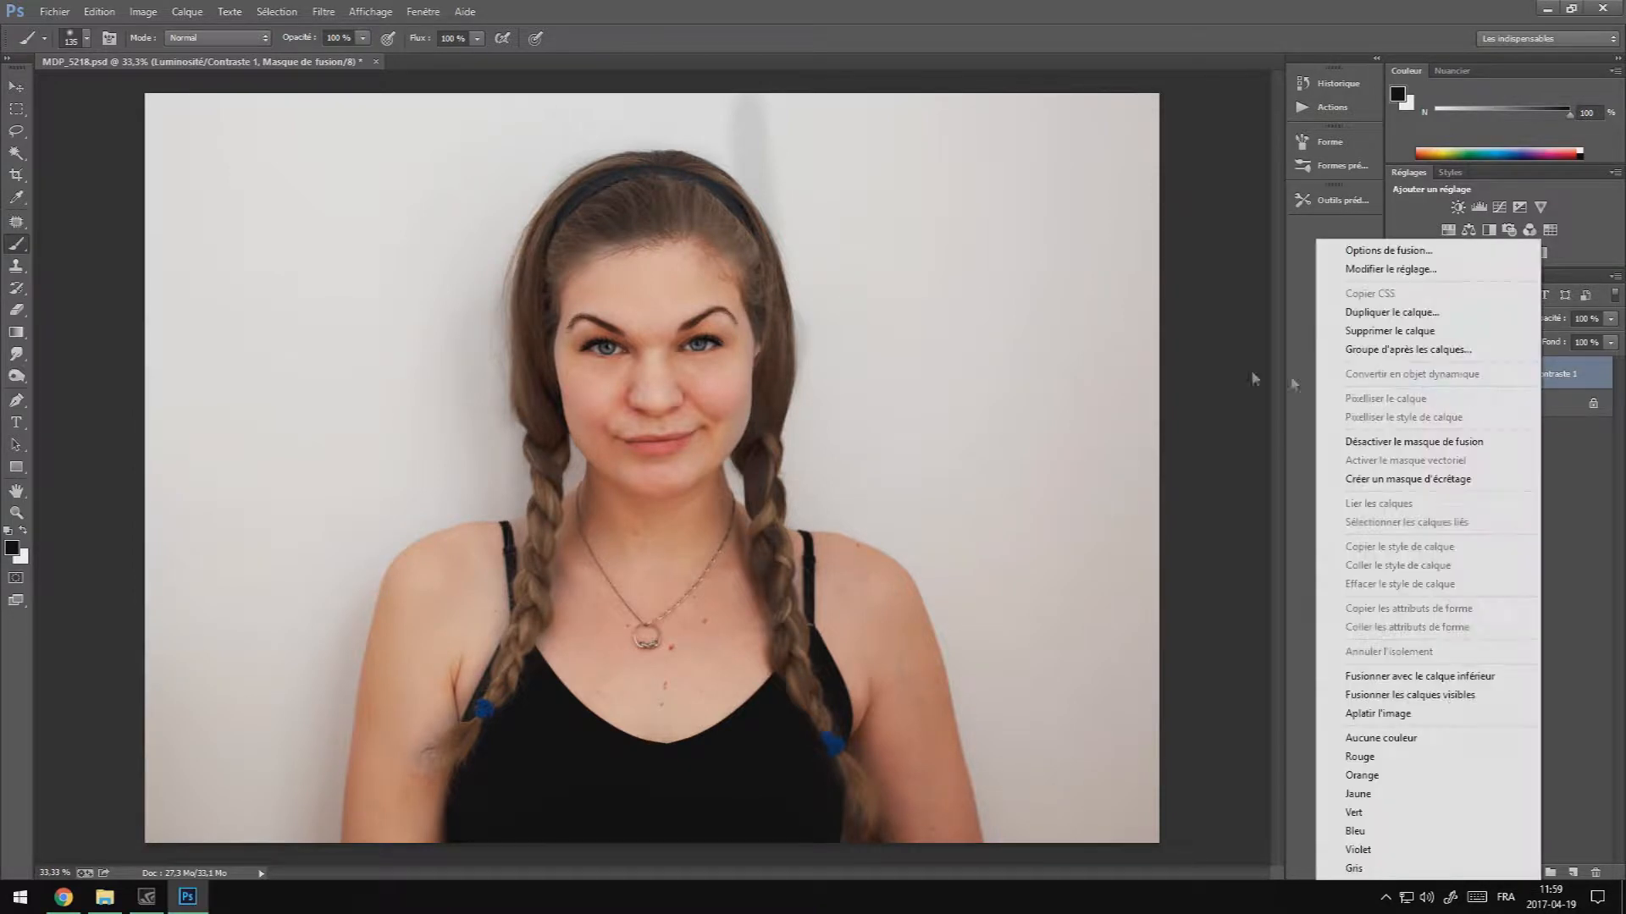
{"action": "left_click", "coordinate": [1385, 332]}
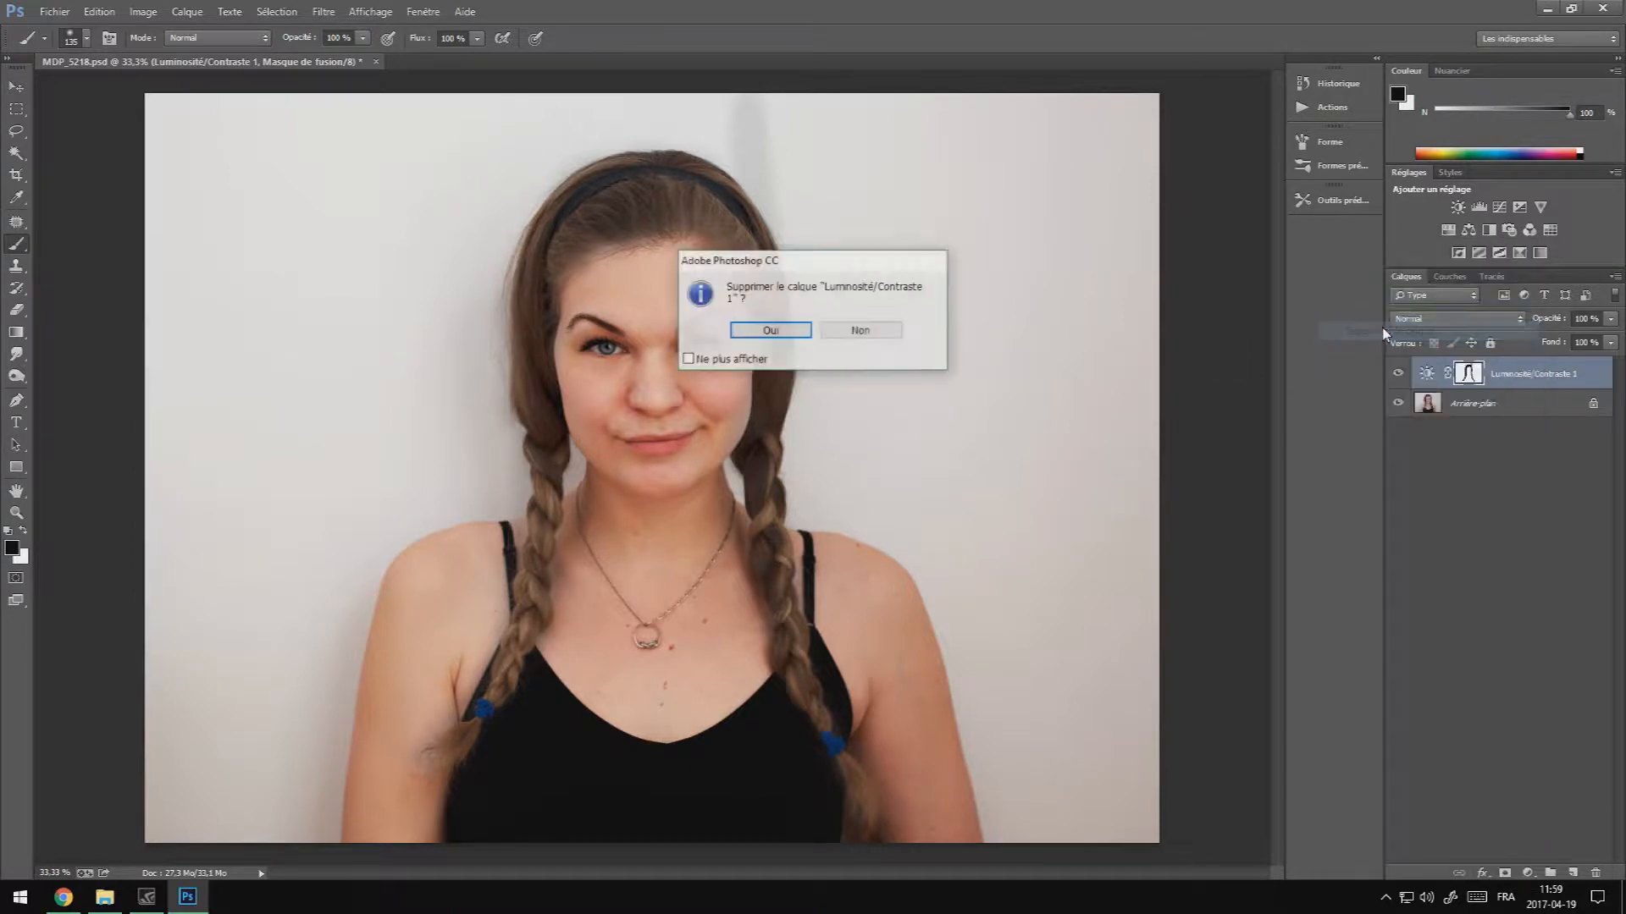
{"action": "left_click", "coordinate": [771, 332]}
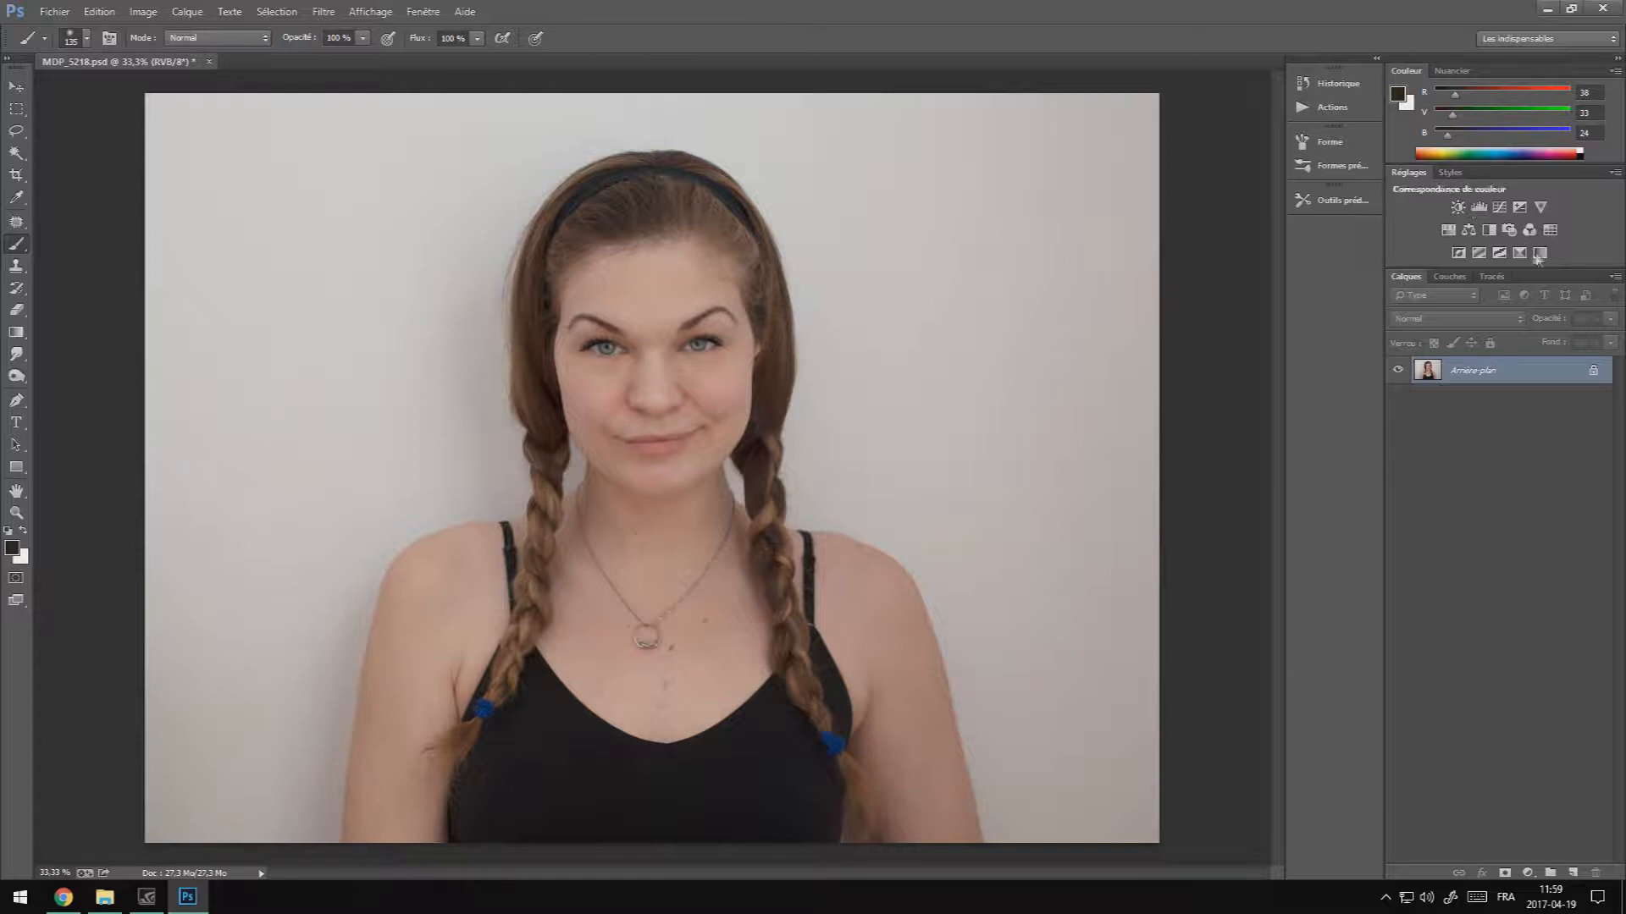
Step: Add a Niveaux adjustment layer and set its shadow input level to 31
{"action": "left_click", "coordinate": [1480, 210]}
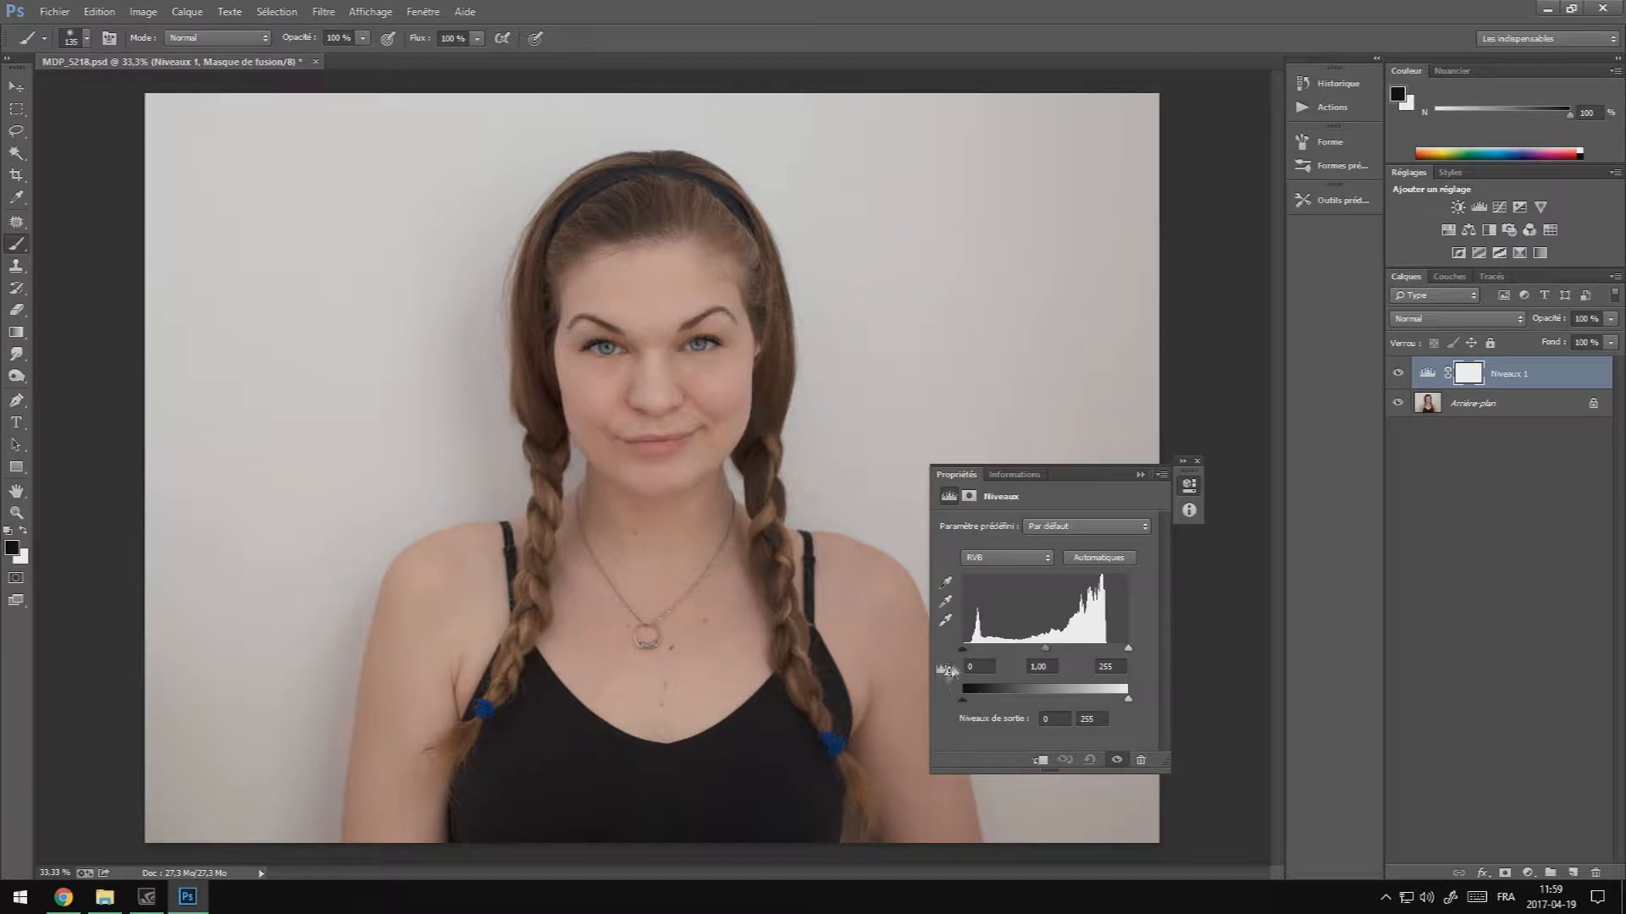
{"action": "left_click_drag", "start_coordinate": [962, 646], "coordinate": [984, 653]}
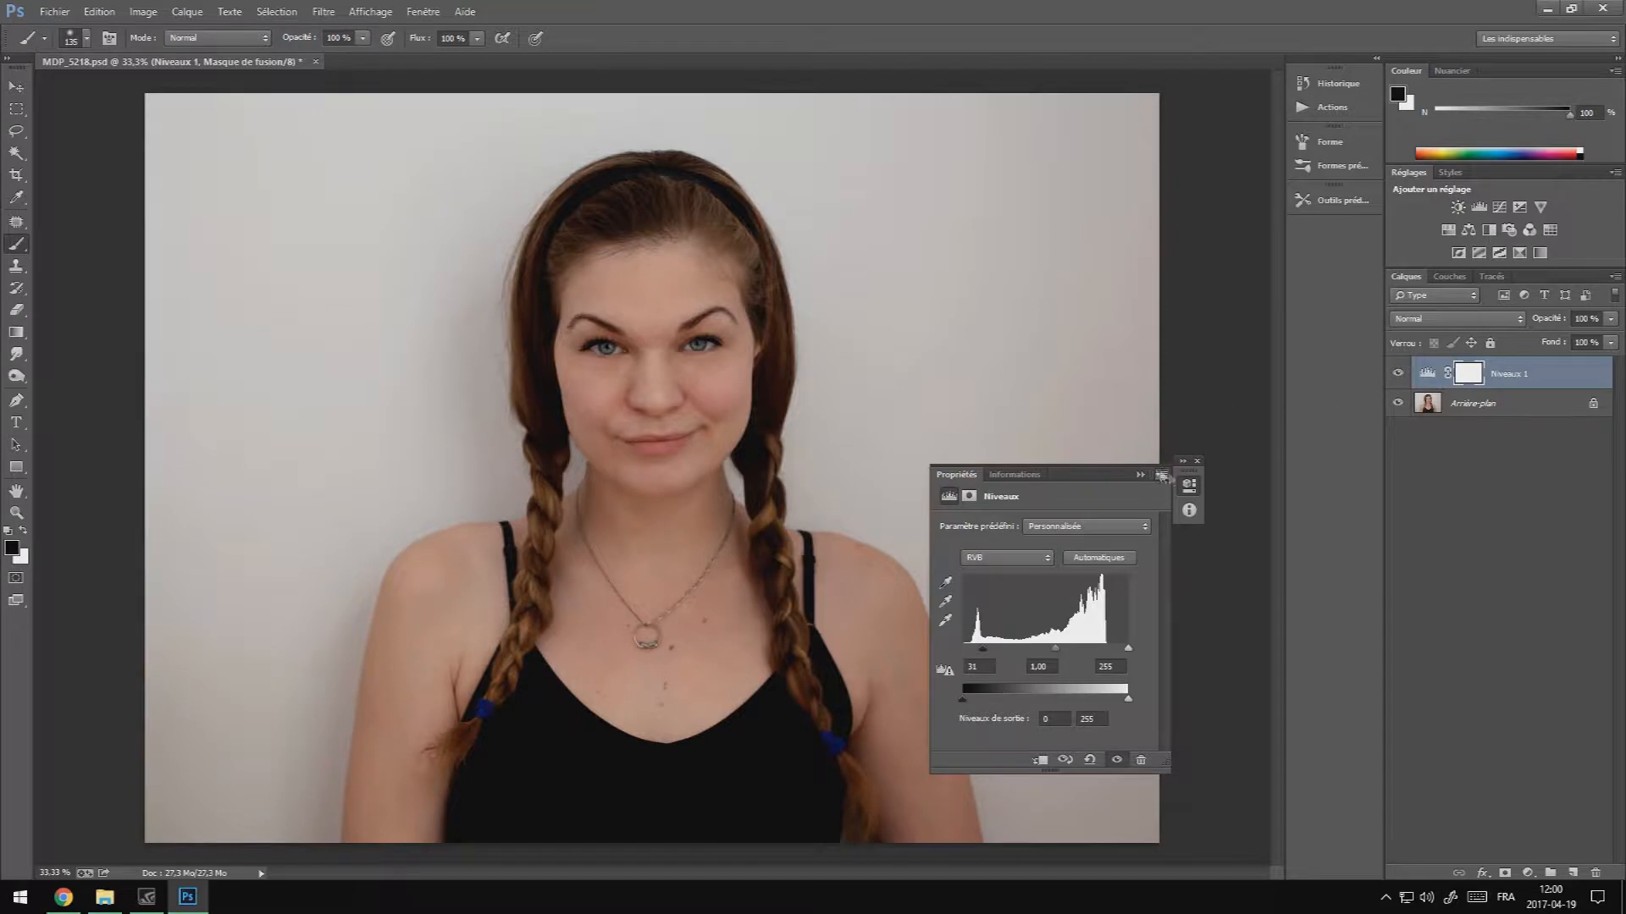
{"action": "left_click", "coordinate": [1197, 461]}
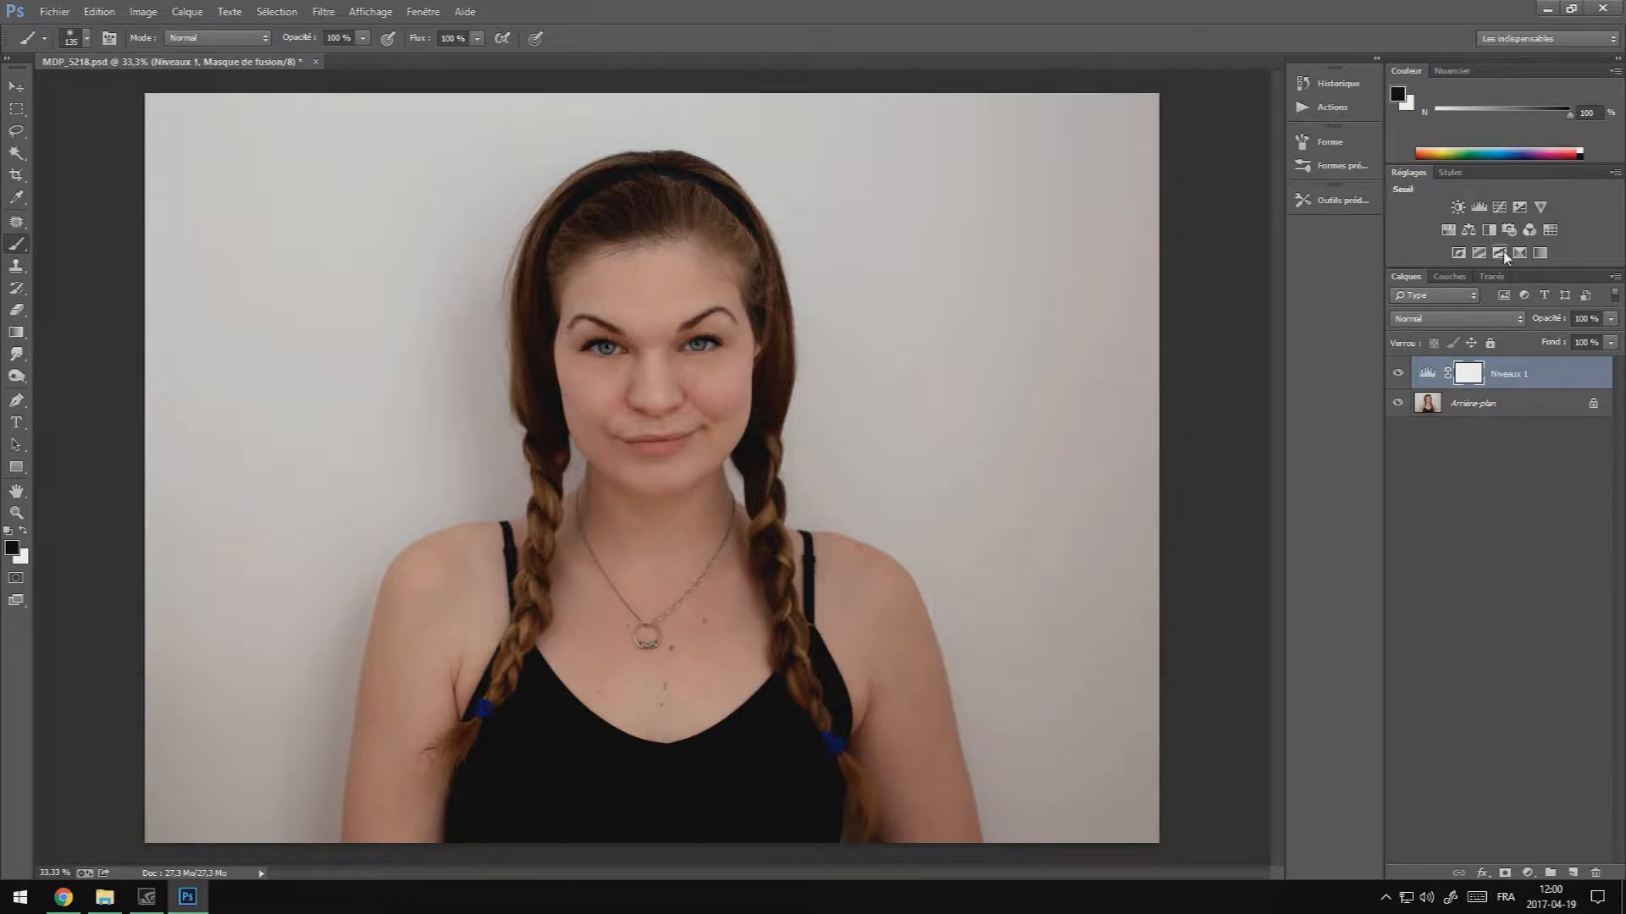
Step: Add Courbes, Exposition, Vibrance, Teinte/Saturation and Courbe de transfert de dégradé adjustment layers with default settings
{"action": "left_click", "coordinate": [1499, 207]}
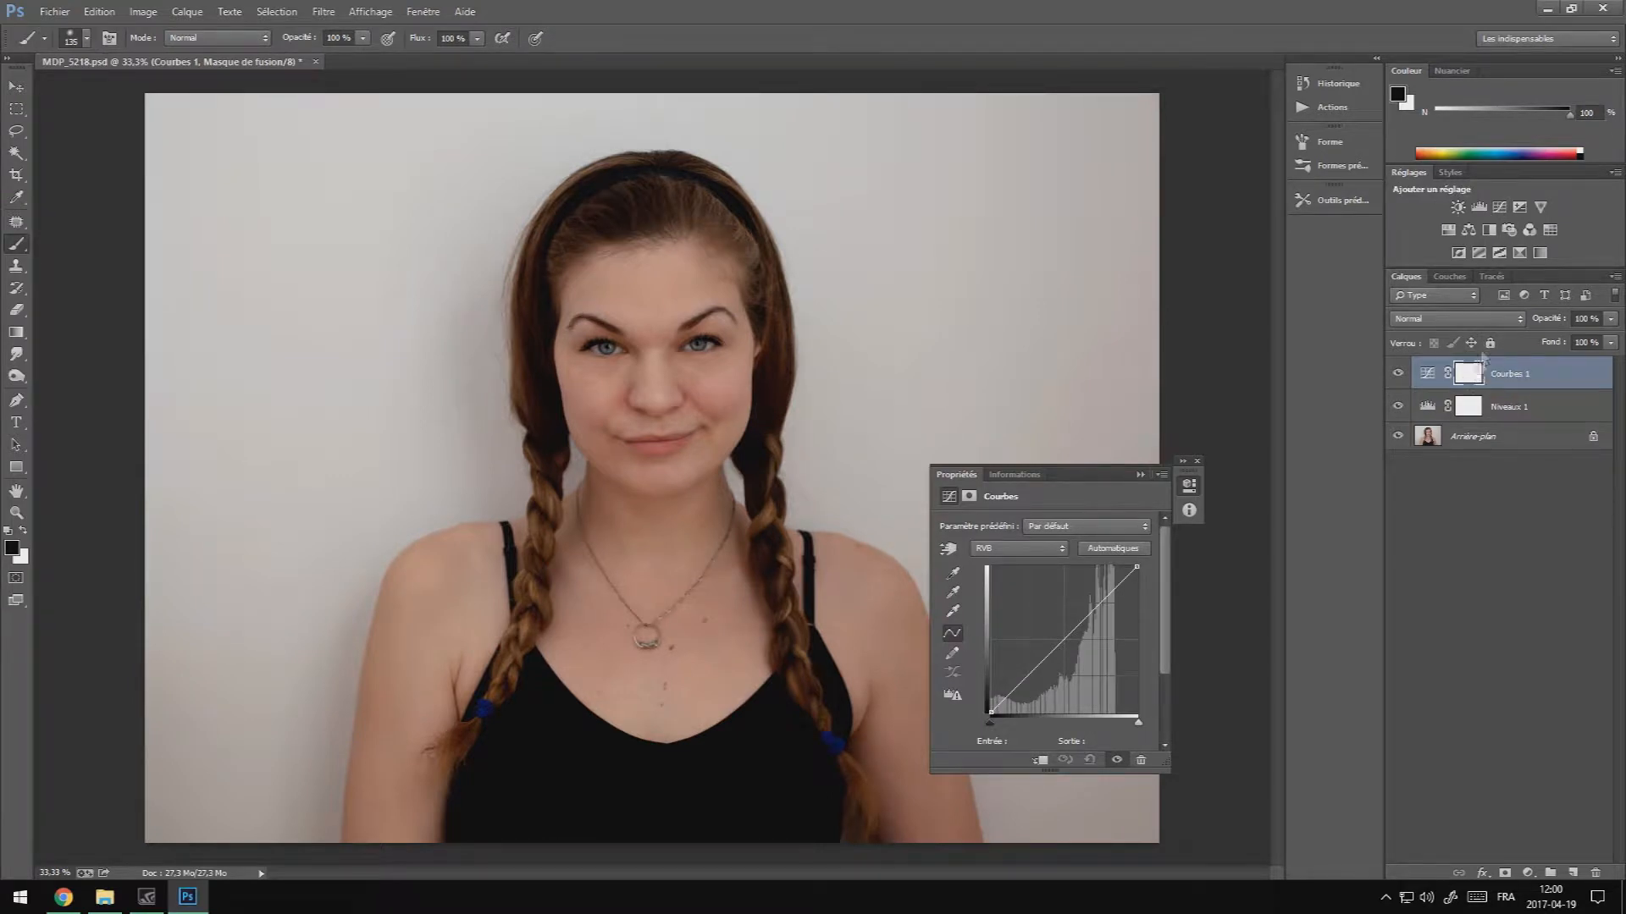
{"action": "left_click", "coordinate": [1521, 210]}
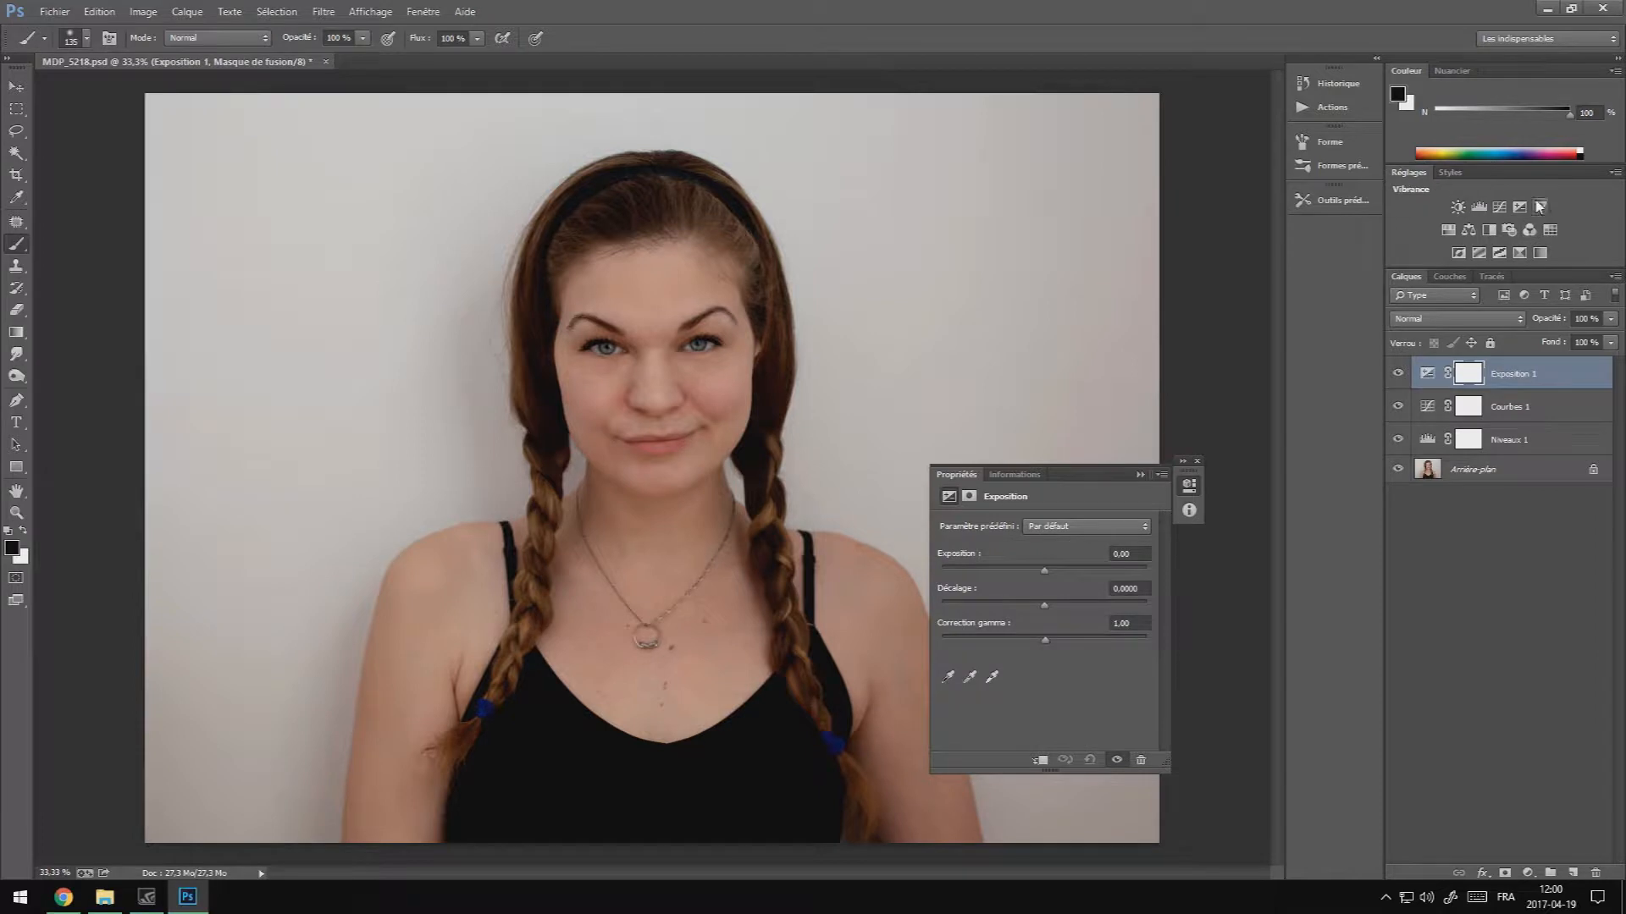
{"action": "left_click", "coordinate": [1541, 209]}
{"action": "left_click", "coordinate": [1450, 232]}
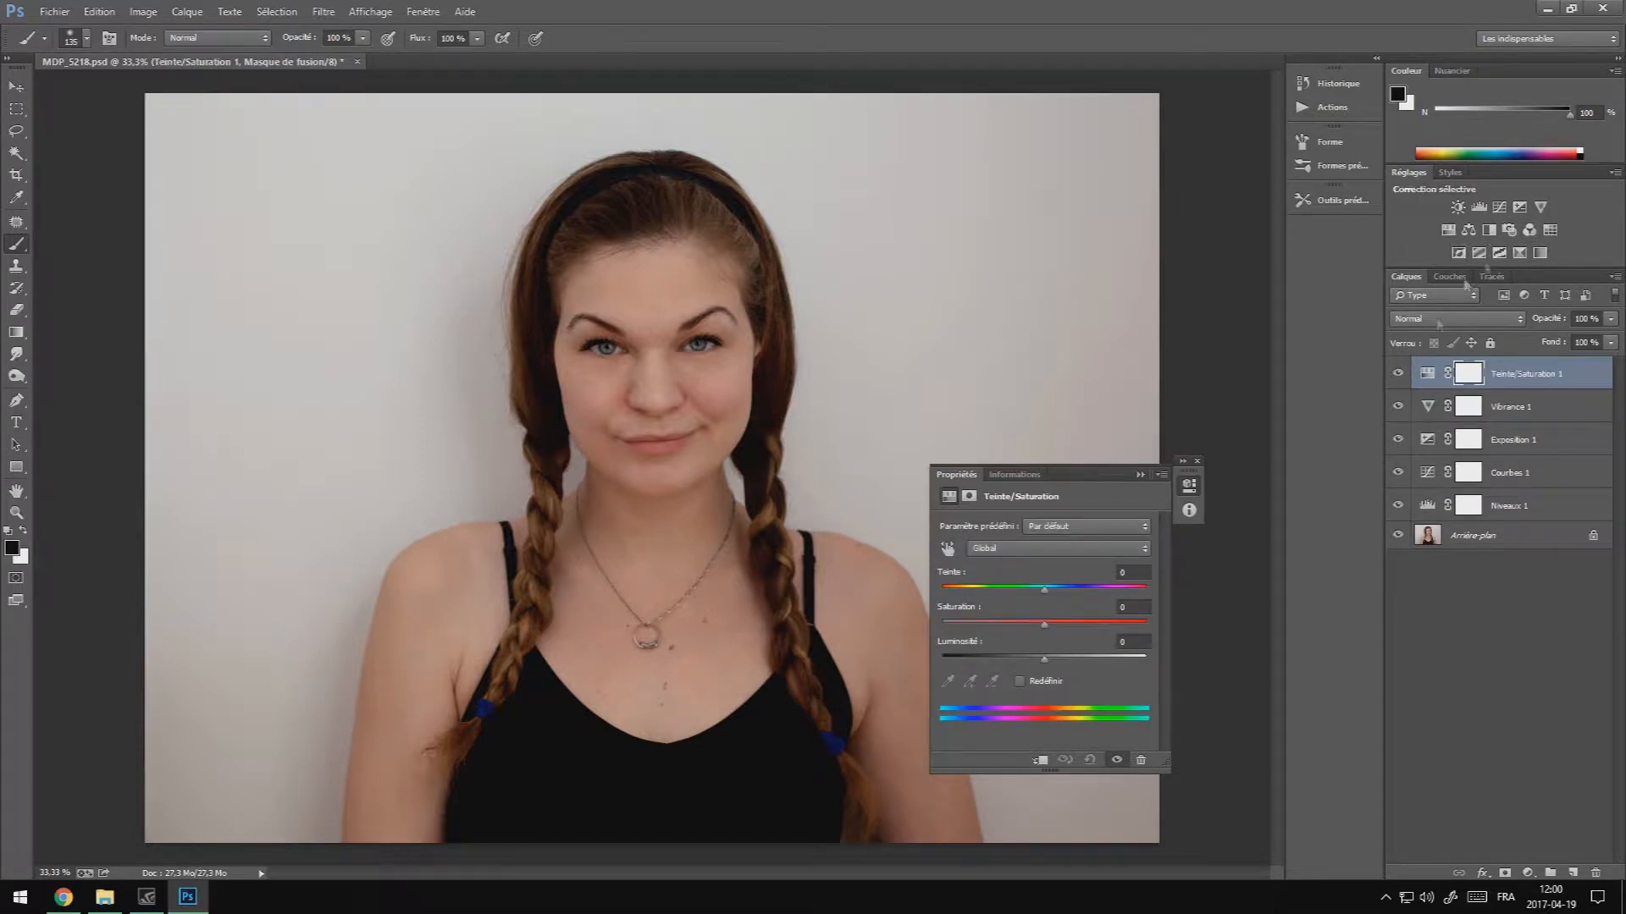
{"action": "left_click", "coordinate": [1196, 462]}
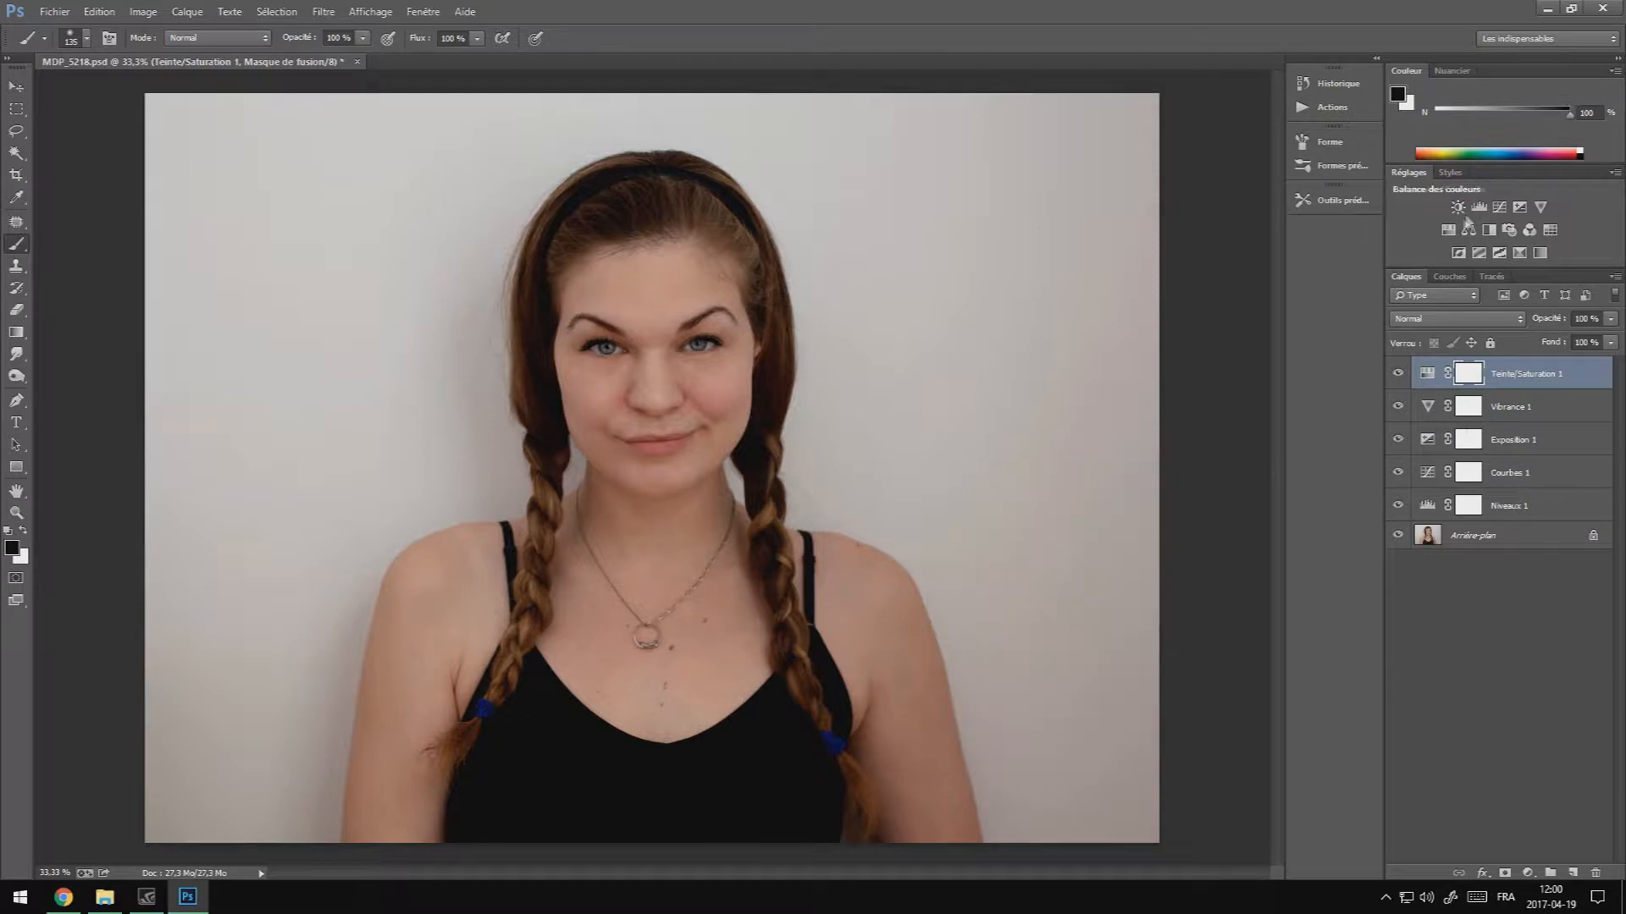
{"action": "left_click", "coordinate": [1540, 253]}
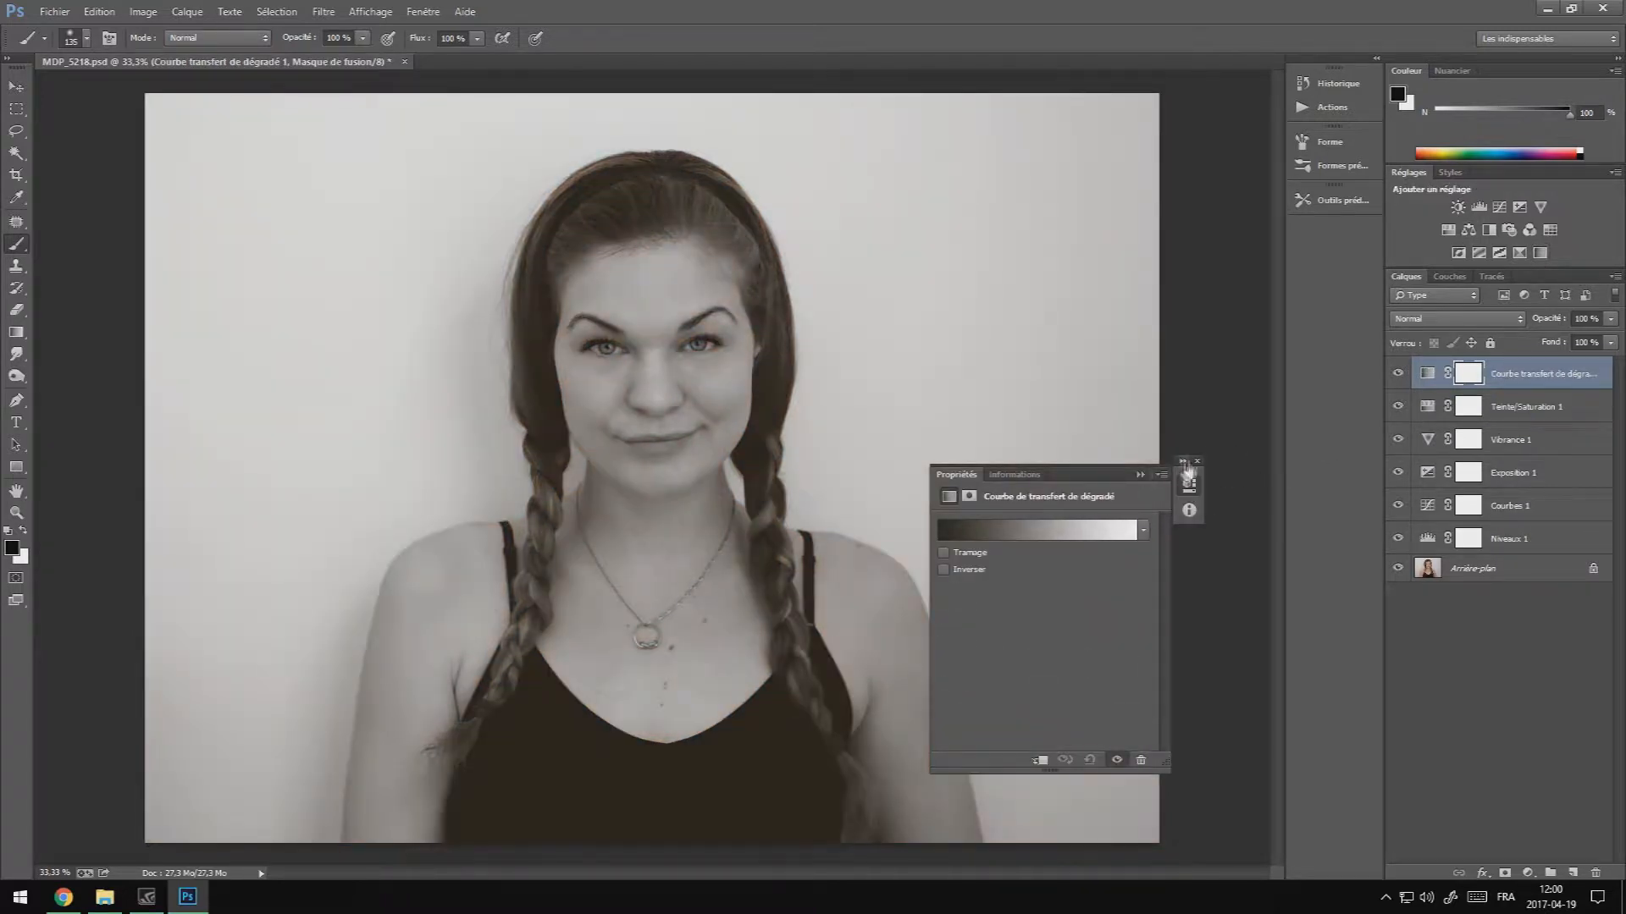
{"action": "left_click", "coordinate": [1196, 461]}
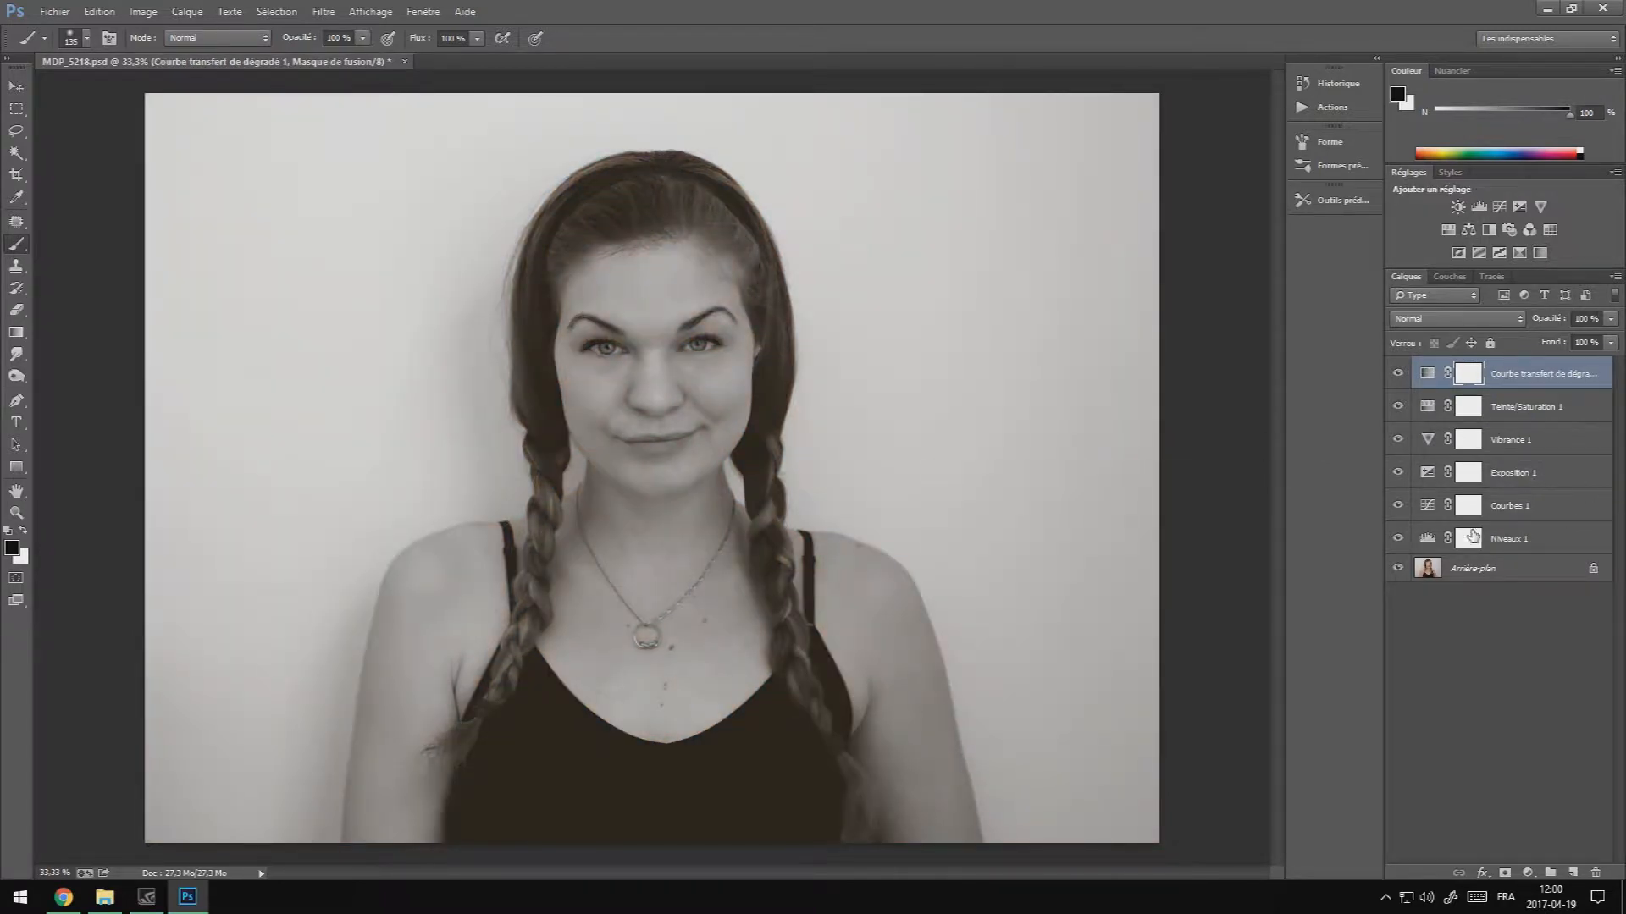
Step: Delete all six adjustment layers, from Niveaux up to the gradient map, keeping only the background
{"action": "left_click", "coordinate": [1495, 539], "text": "ctrl"}
{"action": "left_click", "coordinate": [1497, 505], "text": "ctrl"}
{"action": "left_click", "coordinate": [1497, 472], "text": "ctrl"}
{"action": "left_click", "coordinate": [1498, 440], "text": "ctrl"}
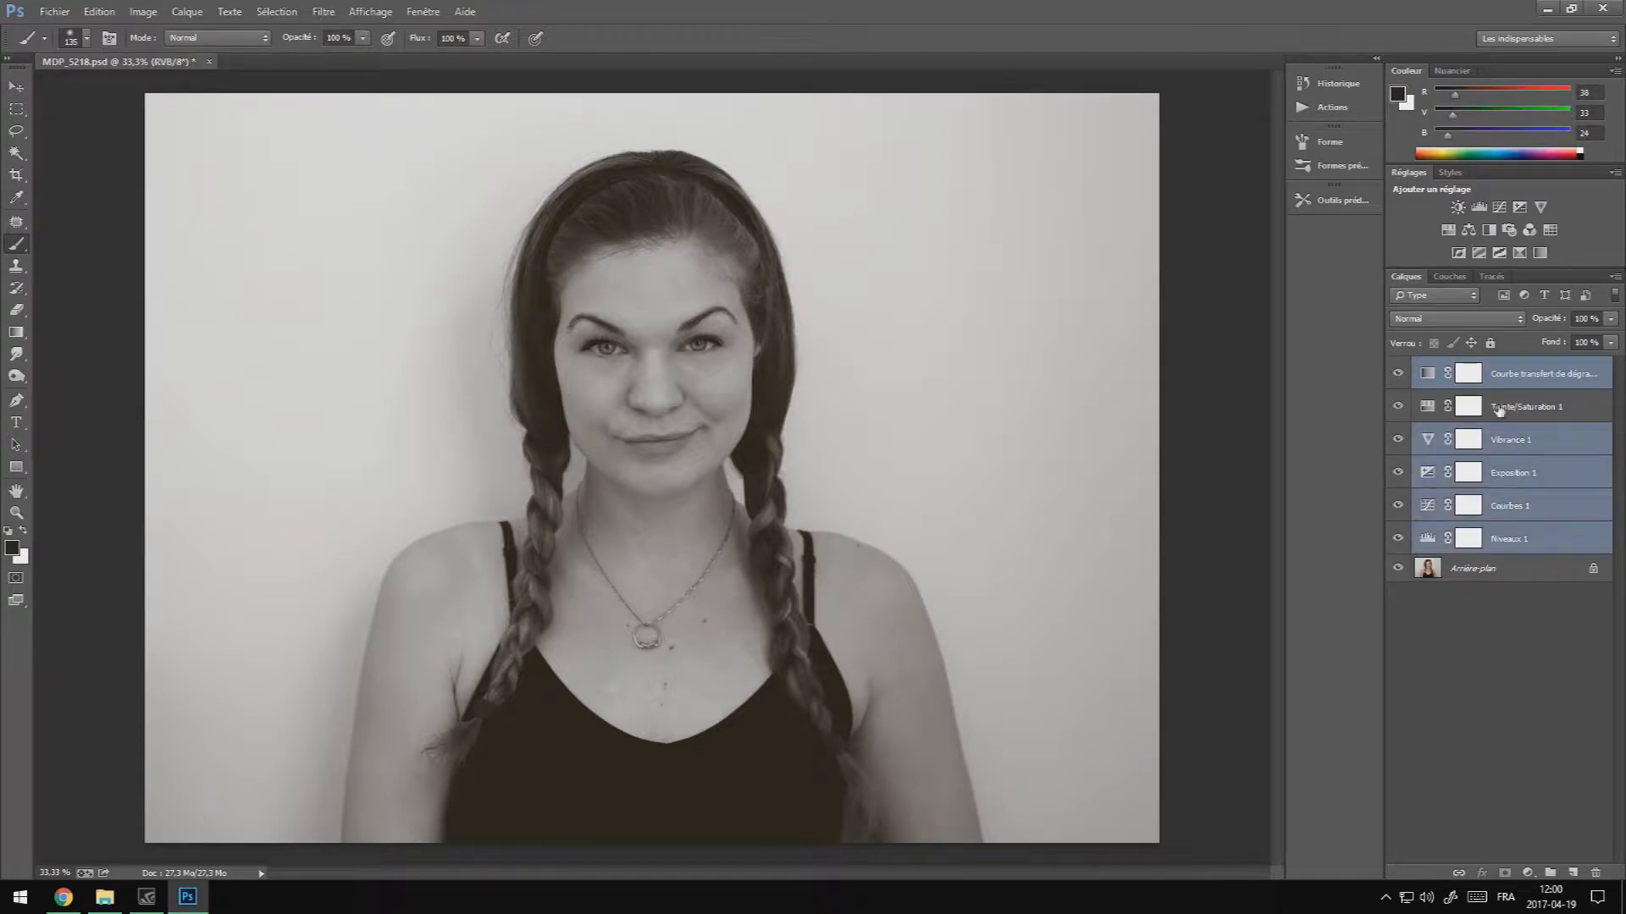
{"action": "left_click", "coordinate": [1498, 410], "text": "ctrl"}
{"action": "right_click", "coordinate": [1510, 542]}
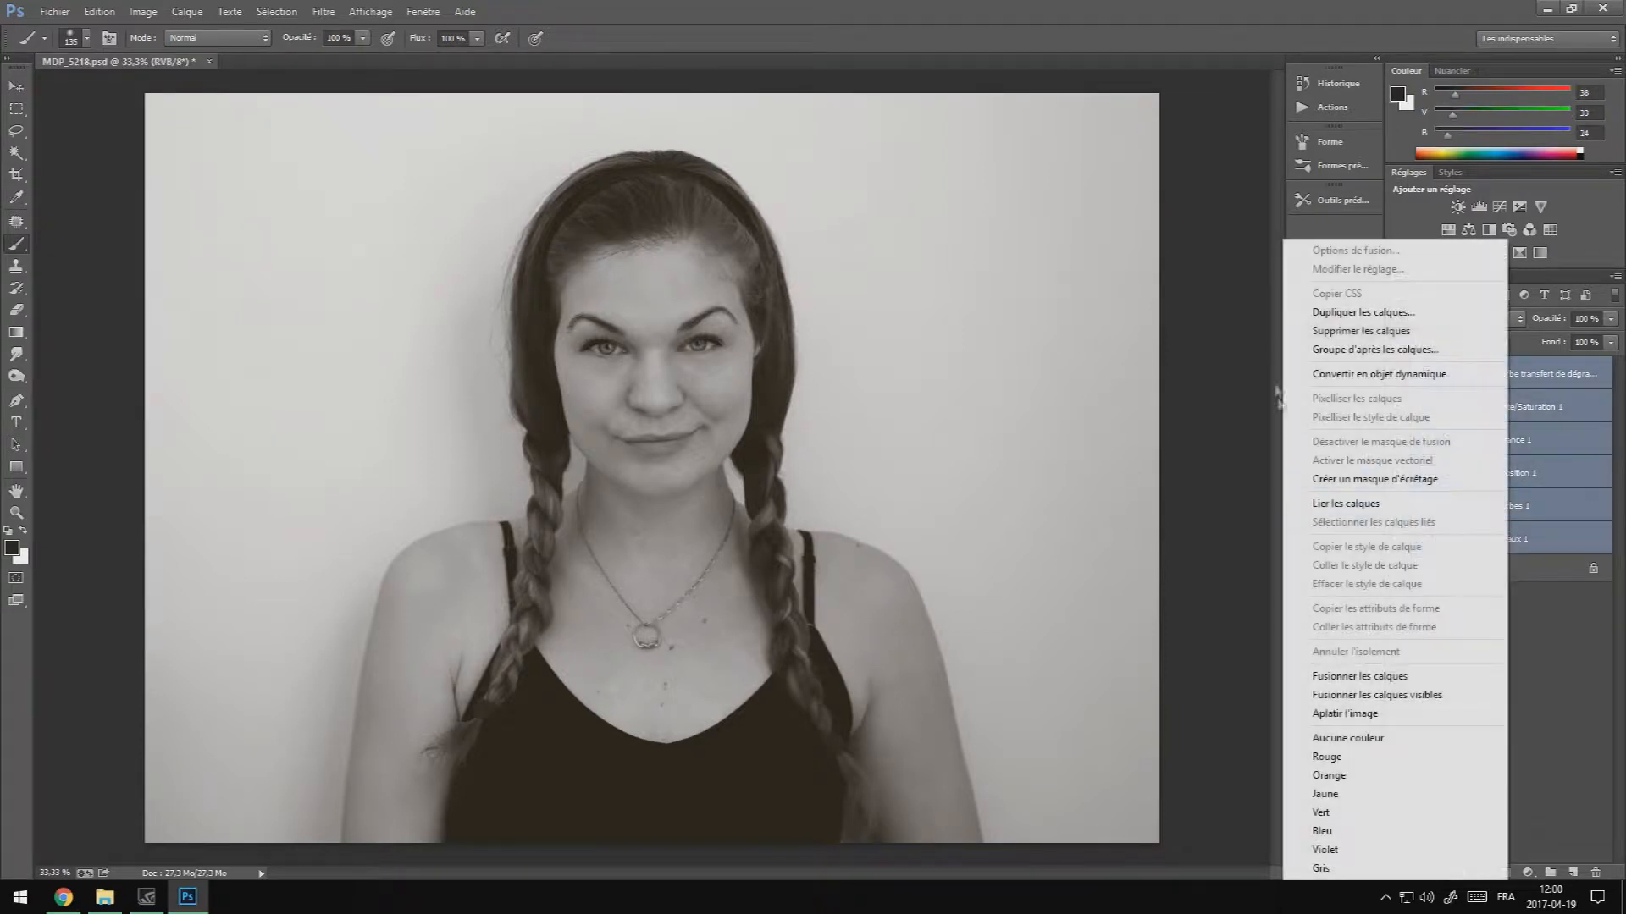
{"action": "left_click", "coordinate": [1363, 330]}
{"action": "left_click", "coordinate": [791, 330]}
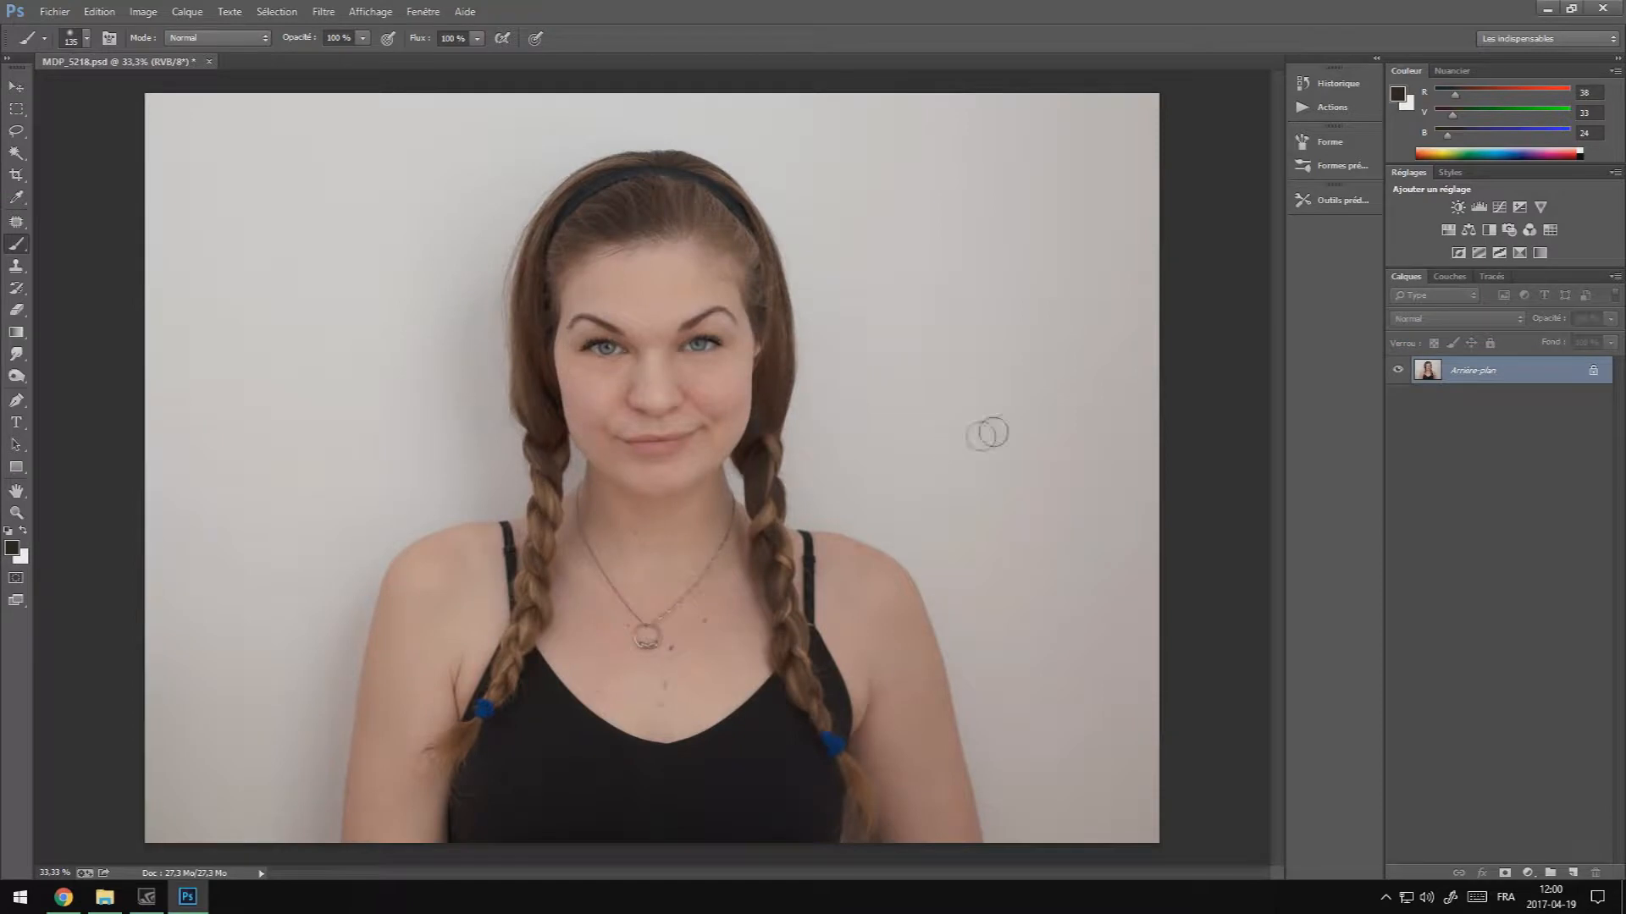
Step: Duplicate the Arrière-plan layer as Arrière-plan copie in the same document
{"action": "right_click", "coordinate": [1555, 370]}
{"action": "left_click", "coordinate": [1468, 401]}
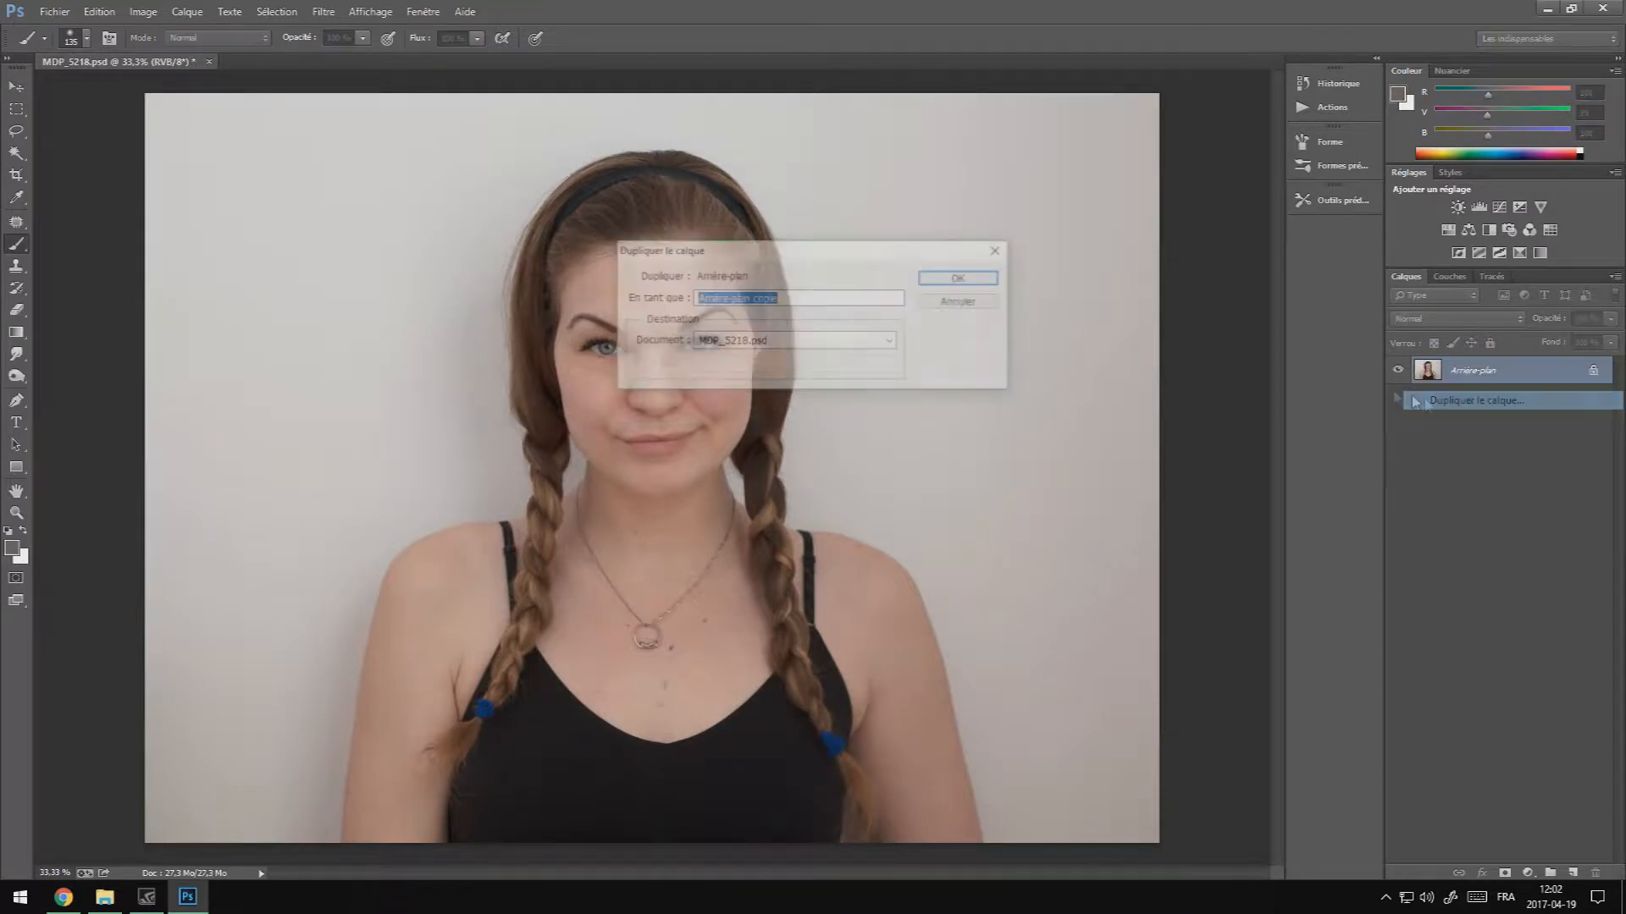
{"action": "left_click", "coordinate": [965, 277]}
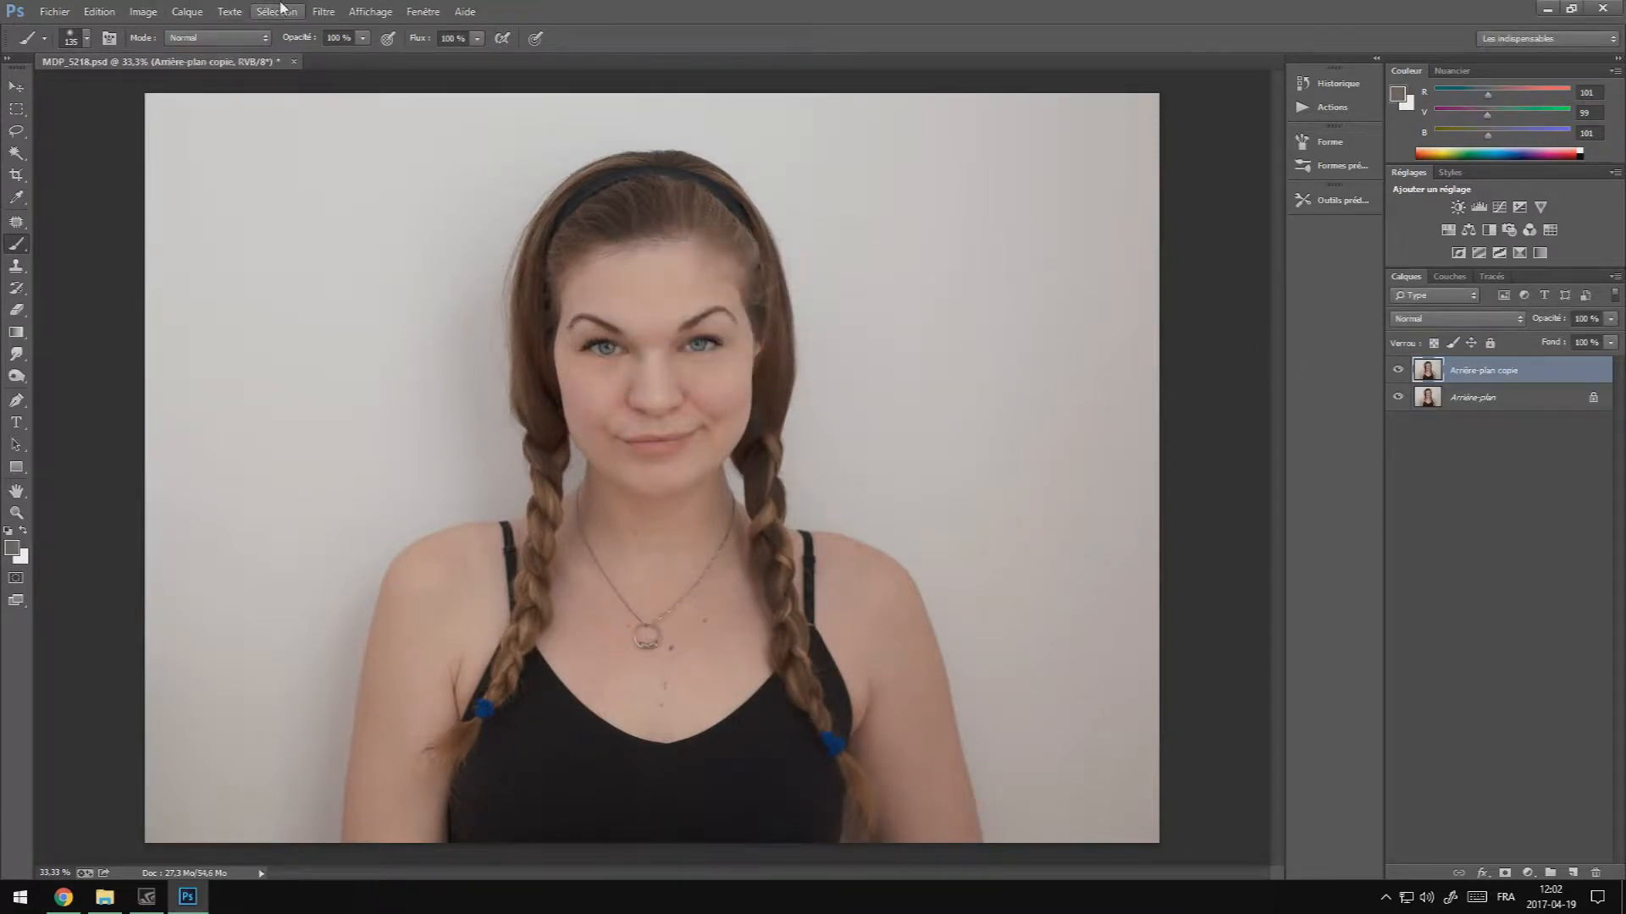
Step: Apply a Gaussian blur (Flou gaussien) with a 20.9-pixel radius to the Arrière-plan copie layer
{"action": "left_click", "coordinate": [324, 11]}
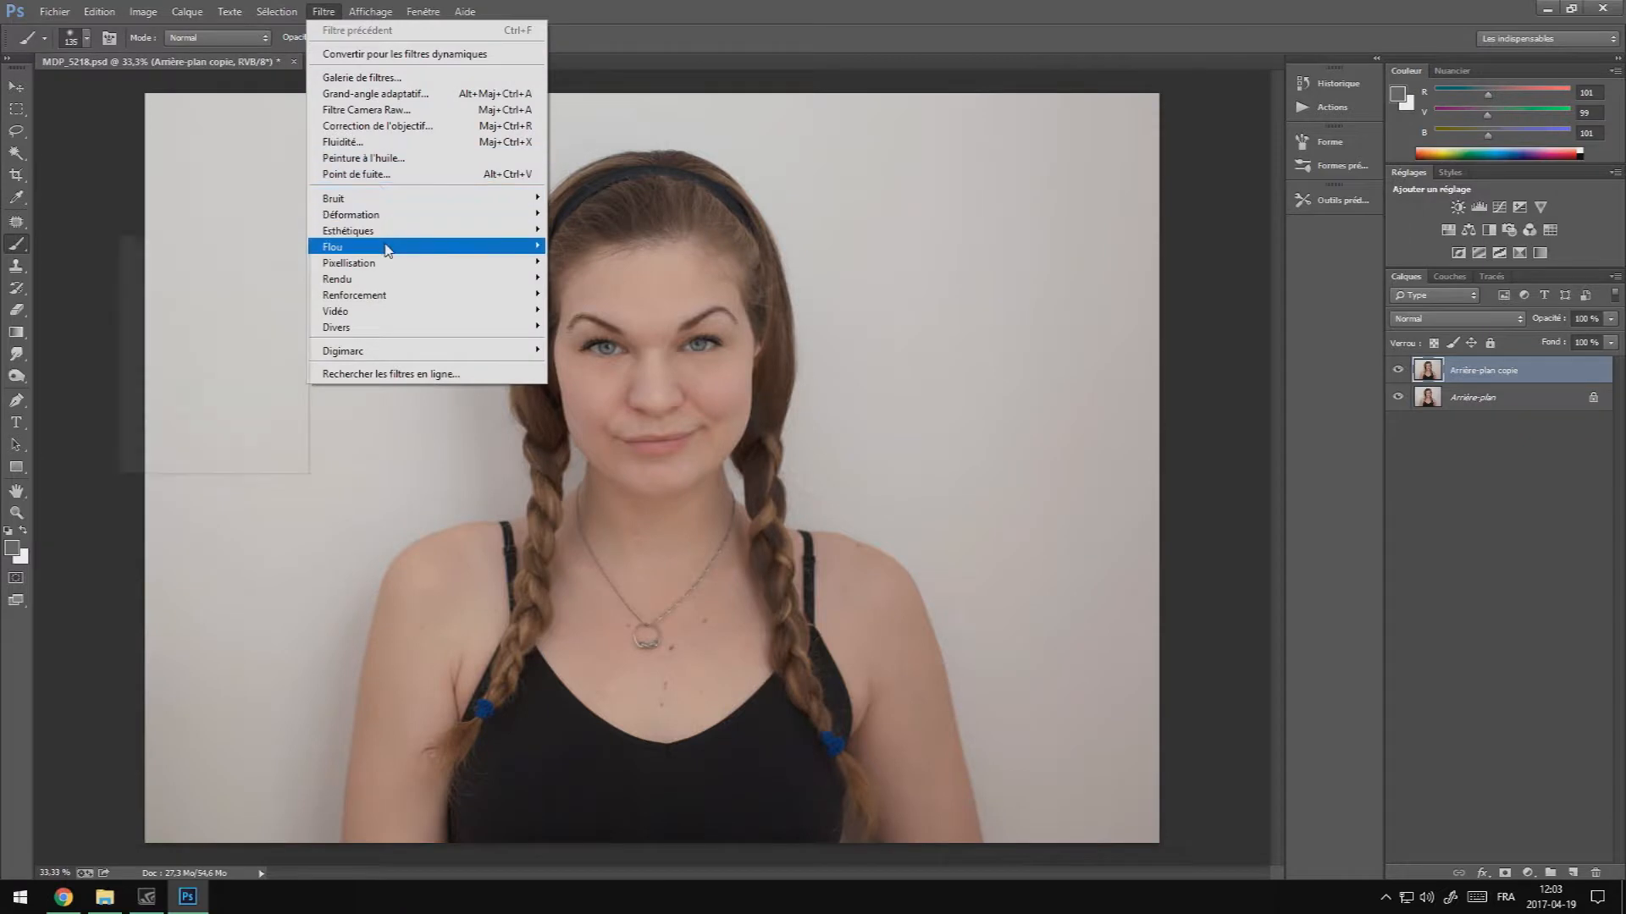
{"action": "mouse_move", "coordinate": [415, 251]}
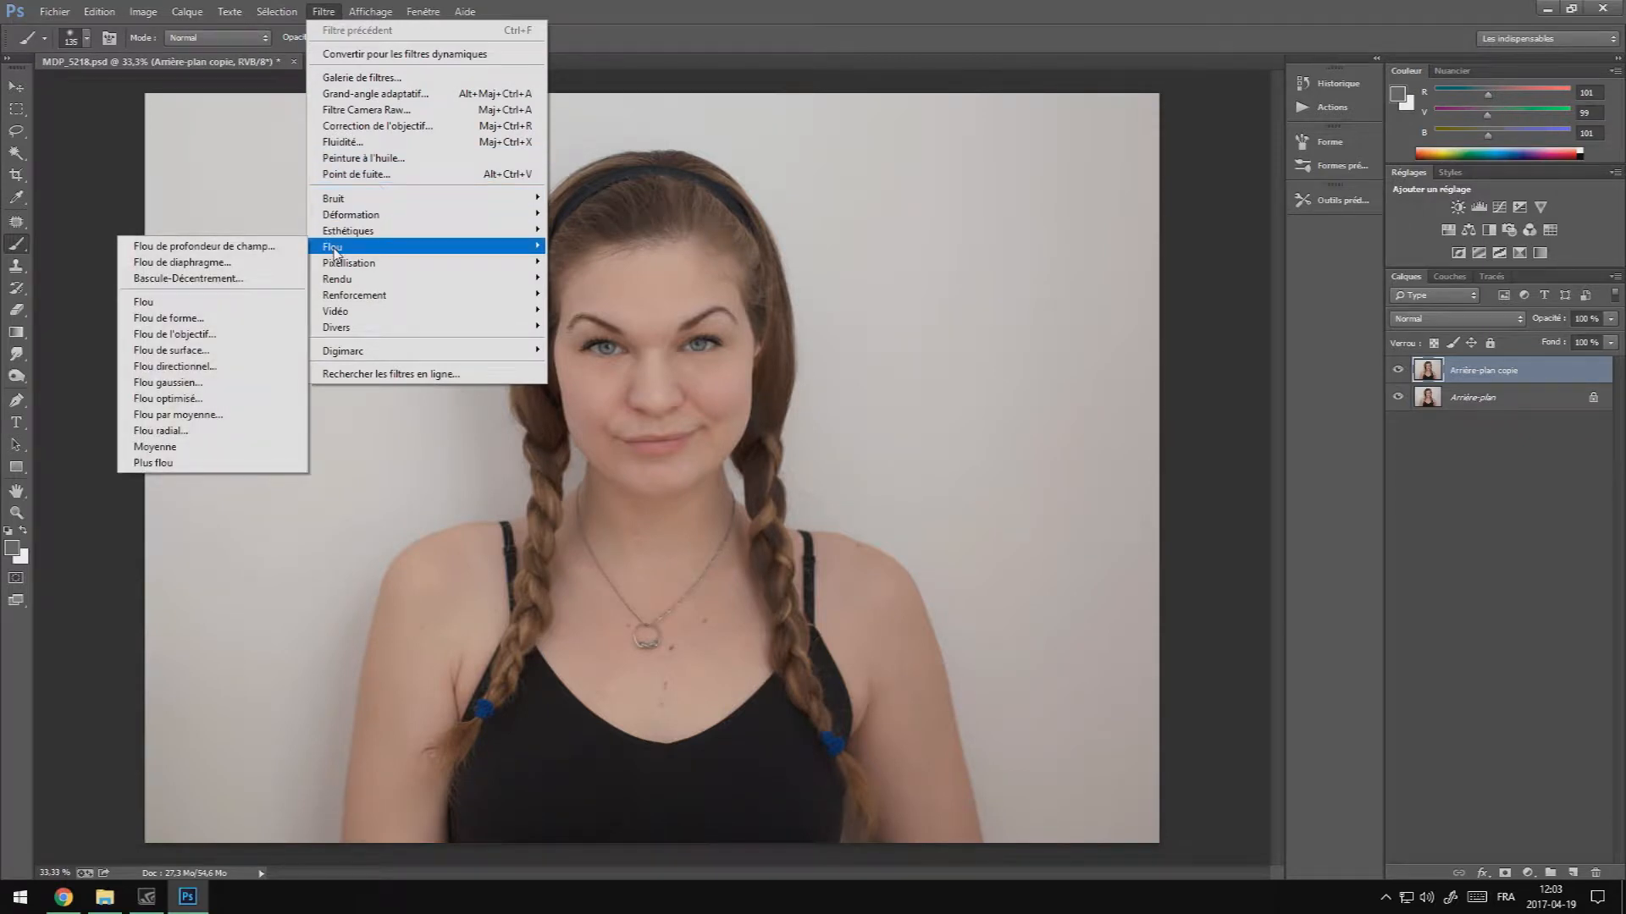
{"action": "left_click", "coordinate": [188, 383]}
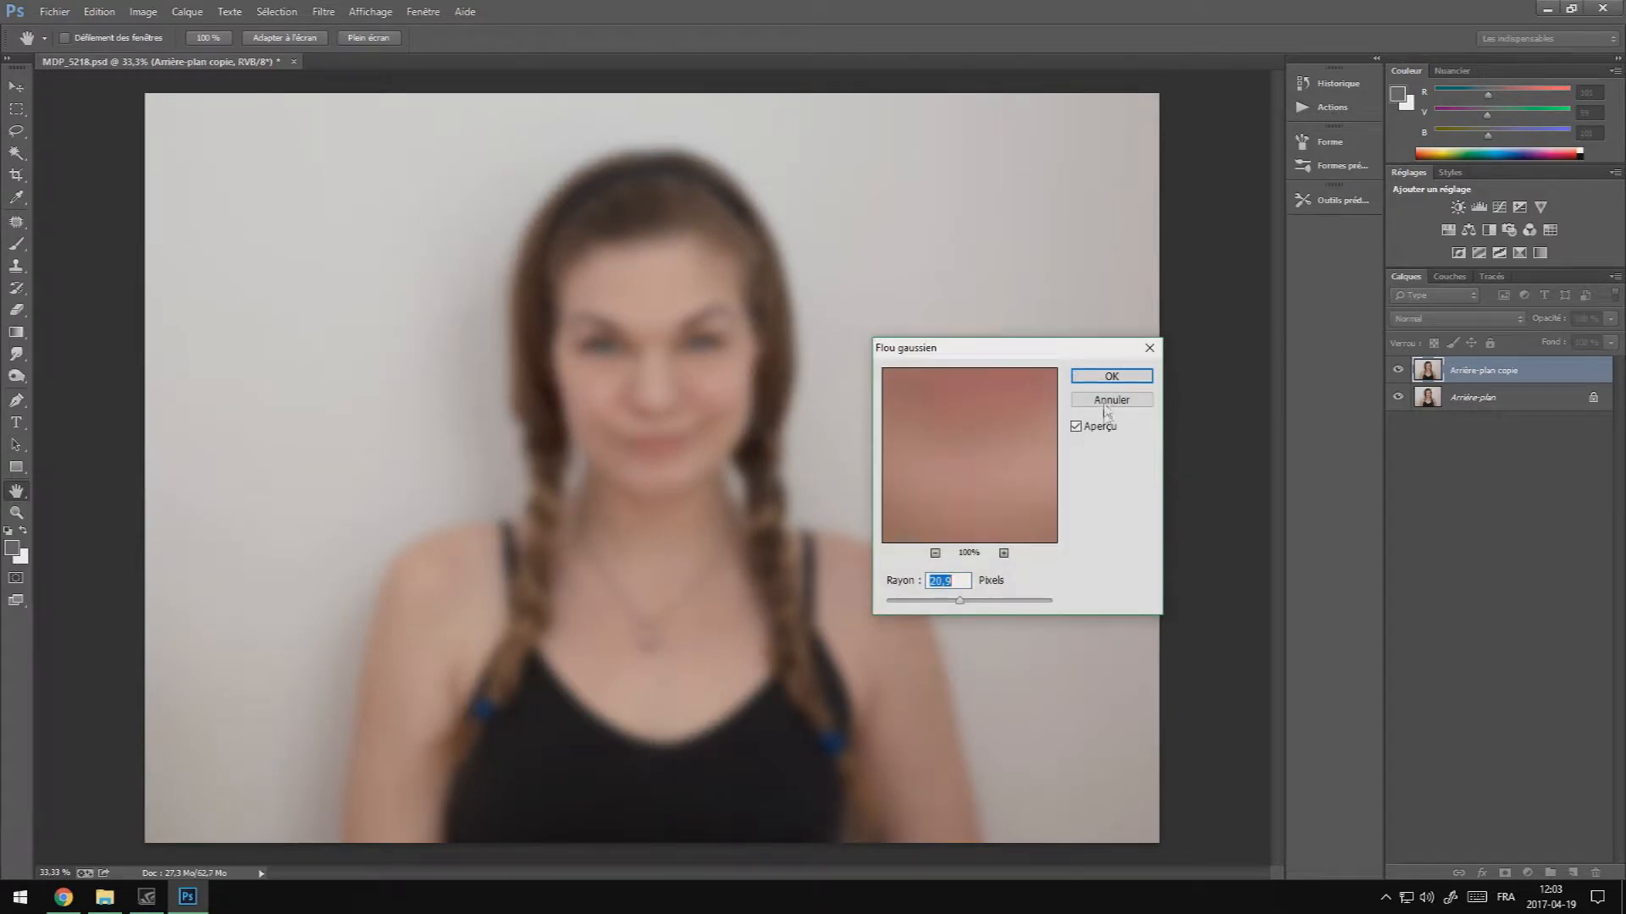
{"action": "left_click", "coordinate": [1111, 377]}
Step: Add a layer mask to Arrière-plan copie and brush black over the face to reveal it sharp through the blur
{"action": "key", "text": "b"}
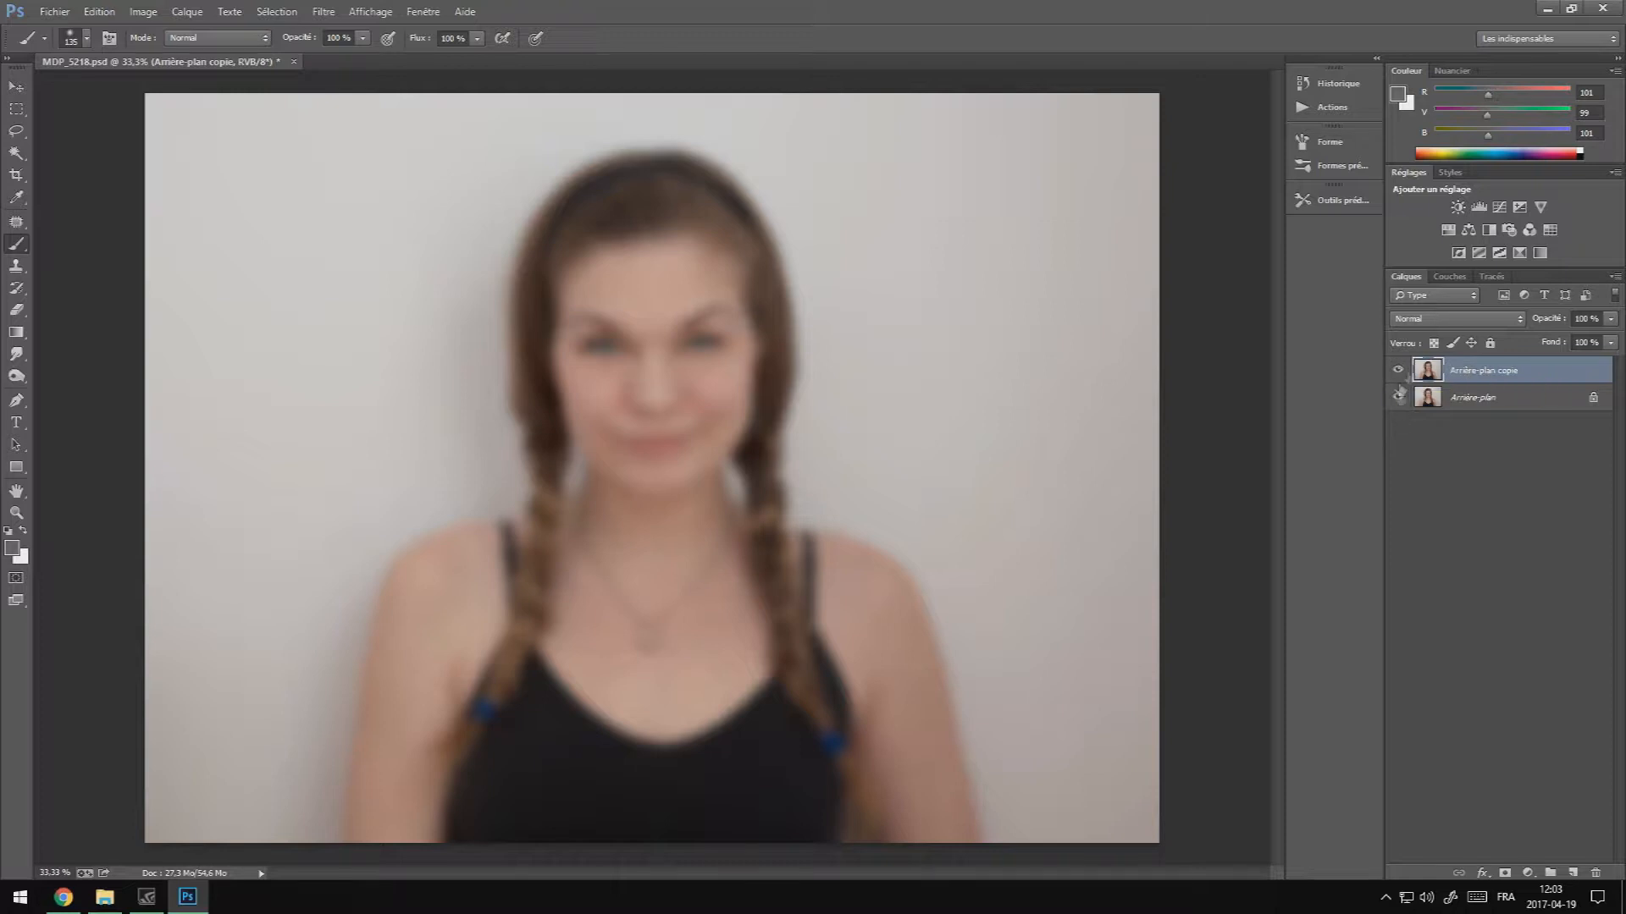
{"action": "left_click", "coordinate": [1507, 877]}
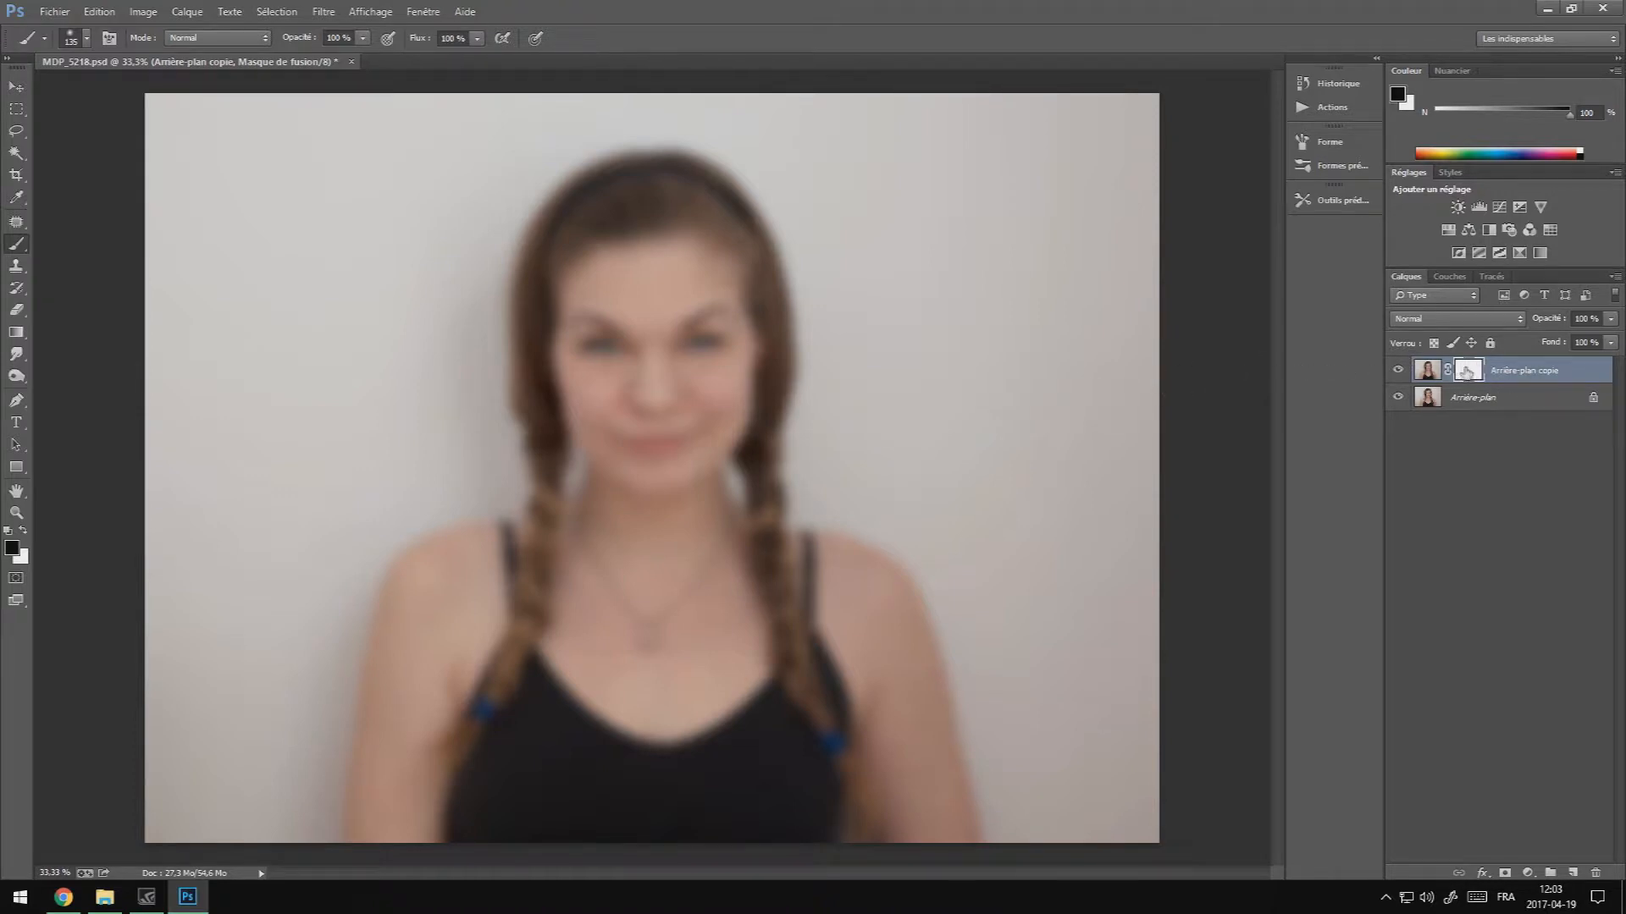
{"action": "left_click", "coordinate": [12, 551]}
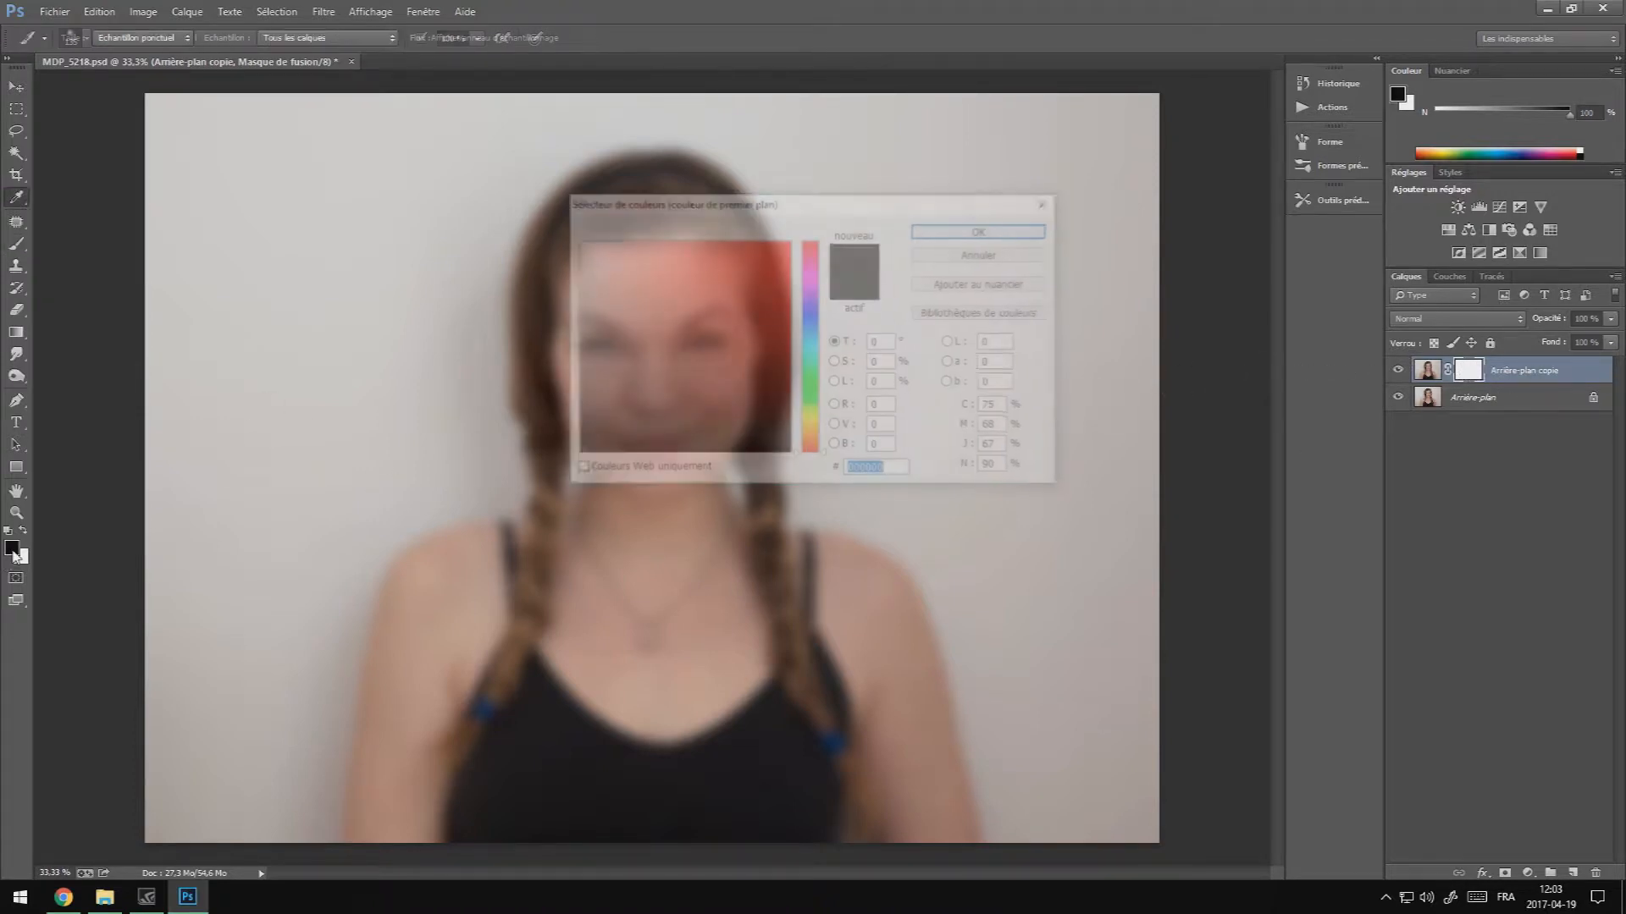
{"action": "left_click", "coordinate": [982, 230]}
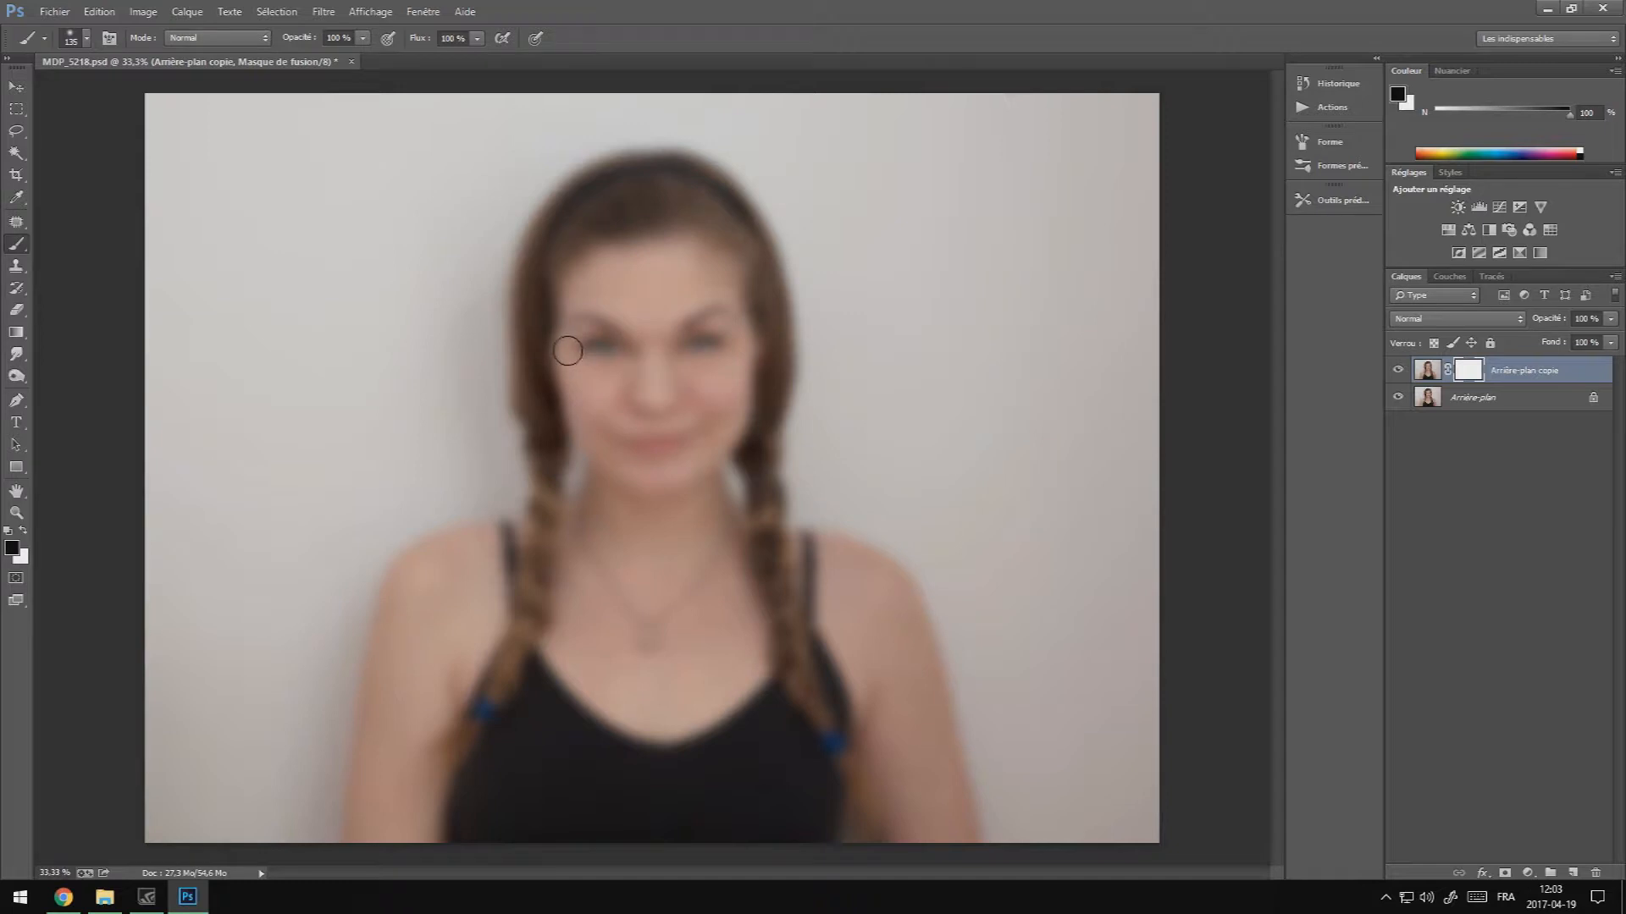
{"action": "mouse_move", "coordinate": [615, 351]}
{"action": "left_mouse_down"}
{"action": "mouse_move", "coordinate": [581, 348]}
{"action": "mouse_move", "coordinate": [723, 345]}
{"action": "mouse_move", "coordinate": [626, 361]}
{"action": "mouse_move", "coordinate": [584, 348]}
{"action": "mouse_move", "coordinate": [636, 353]}
{"action": "mouse_move", "coordinate": [636, 388]}
{"action": "mouse_move", "coordinate": [667, 417]}
{"action": "mouse_move", "coordinate": [678, 408]}
{"action": "mouse_move", "coordinate": [630, 411]}
{"action": "mouse_move", "coordinate": [700, 400]}
{"action": "mouse_move", "coordinate": [640, 386]}
{"action": "mouse_move", "coordinate": [643, 340]}
{"action": "mouse_move", "coordinate": [630, 386]}
{"action": "mouse_move", "coordinate": [678, 337]}
{"action": "mouse_move", "coordinate": [683, 446]}
{"action": "mouse_move", "coordinate": [606, 427]}
{"action": "mouse_move", "coordinate": [710, 429]}
{"action": "mouse_move", "coordinate": [663, 455]}
{"action": "mouse_move", "coordinate": [600, 444]}
{"action": "mouse_move", "coordinate": [683, 438]}
{"action": "mouse_move", "coordinate": [625, 423]}
{"action": "mouse_move", "coordinate": [638, 373]}
{"action": "mouse_move", "coordinate": [674, 433]}
{"action": "mouse_move", "coordinate": [677, 388]}
{"action": "mouse_move", "coordinate": [700, 426]}
{"action": "mouse_move", "coordinate": [667, 337]}
{"action": "mouse_move", "coordinate": [740, 301]}
{"action": "mouse_move", "coordinate": [682, 321]}
{"action": "mouse_move", "coordinate": [741, 322]}
{"action": "mouse_move", "coordinate": [663, 340]}
{"action": "mouse_move", "coordinate": [595, 321]}
{"action": "mouse_move", "coordinate": [566, 343]}
{"action": "mouse_move", "coordinate": [627, 365]}
{"action": "left_mouse_up"}
{"action": "mouse_move", "coordinate": [560, 294]}
{"action": "left_mouse_down"}
{"action": "mouse_move", "coordinate": [710, 300]}
{"action": "mouse_move", "coordinate": [555, 277]}
{"action": "mouse_move", "coordinate": [745, 293]}
{"action": "mouse_move", "coordinate": [569, 336]}
{"action": "mouse_move", "coordinate": [565, 436]}
{"action": "mouse_move", "coordinate": [567, 372]}
{"action": "mouse_move", "coordinate": [620, 459]}
{"action": "mouse_move", "coordinate": [661, 489]}
{"action": "mouse_move", "coordinate": [633, 456]}
{"action": "mouse_move", "coordinate": [679, 470]}
{"action": "mouse_move", "coordinate": [742, 394]}
{"action": "mouse_move", "coordinate": [747, 346]}
{"action": "mouse_move", "coordinate": [704, 284]}
{"action": "mouse_move", "coordinate": [717, 433]}
{"action": "mouse_move", "coordinate": [619, 450]}
{"action": "mouse_move", "coordinate": [655, 458]}
{"action": "mouse_move", "coordinate": [729, 421]}
{"action": "mouse_move", "coordinate": [712, 504]}
{"action": "left_mouse_up"}
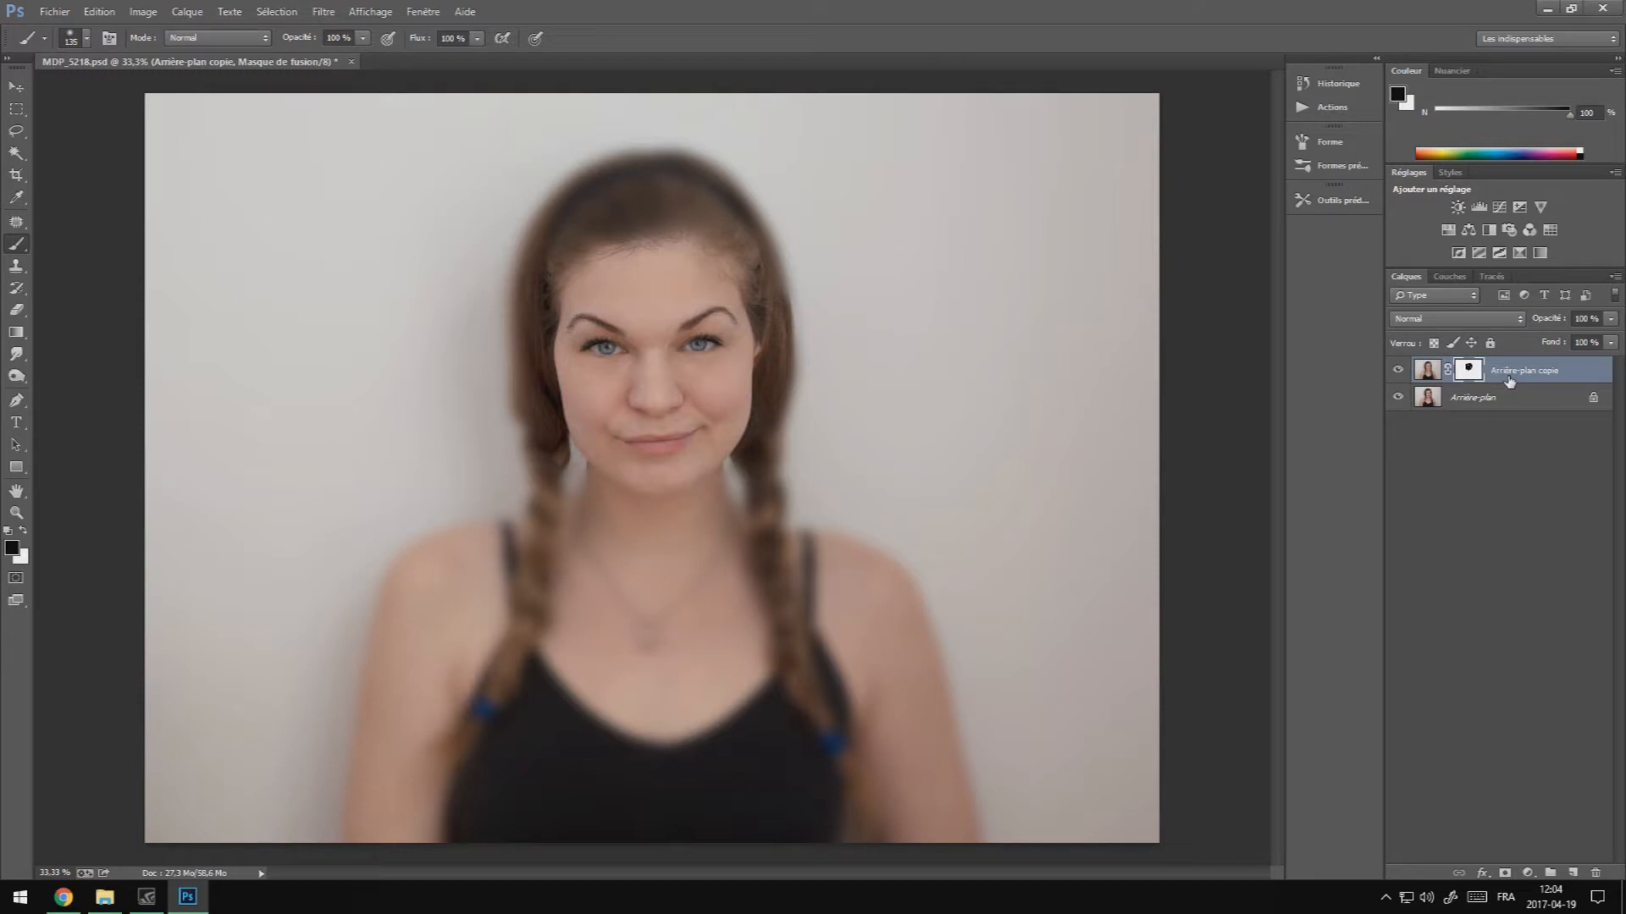
Step: Lower the opacity of the masked Arrière-plan copie layer to 70 %
{"action": "right_click", "coordinate": [1543, 375]}
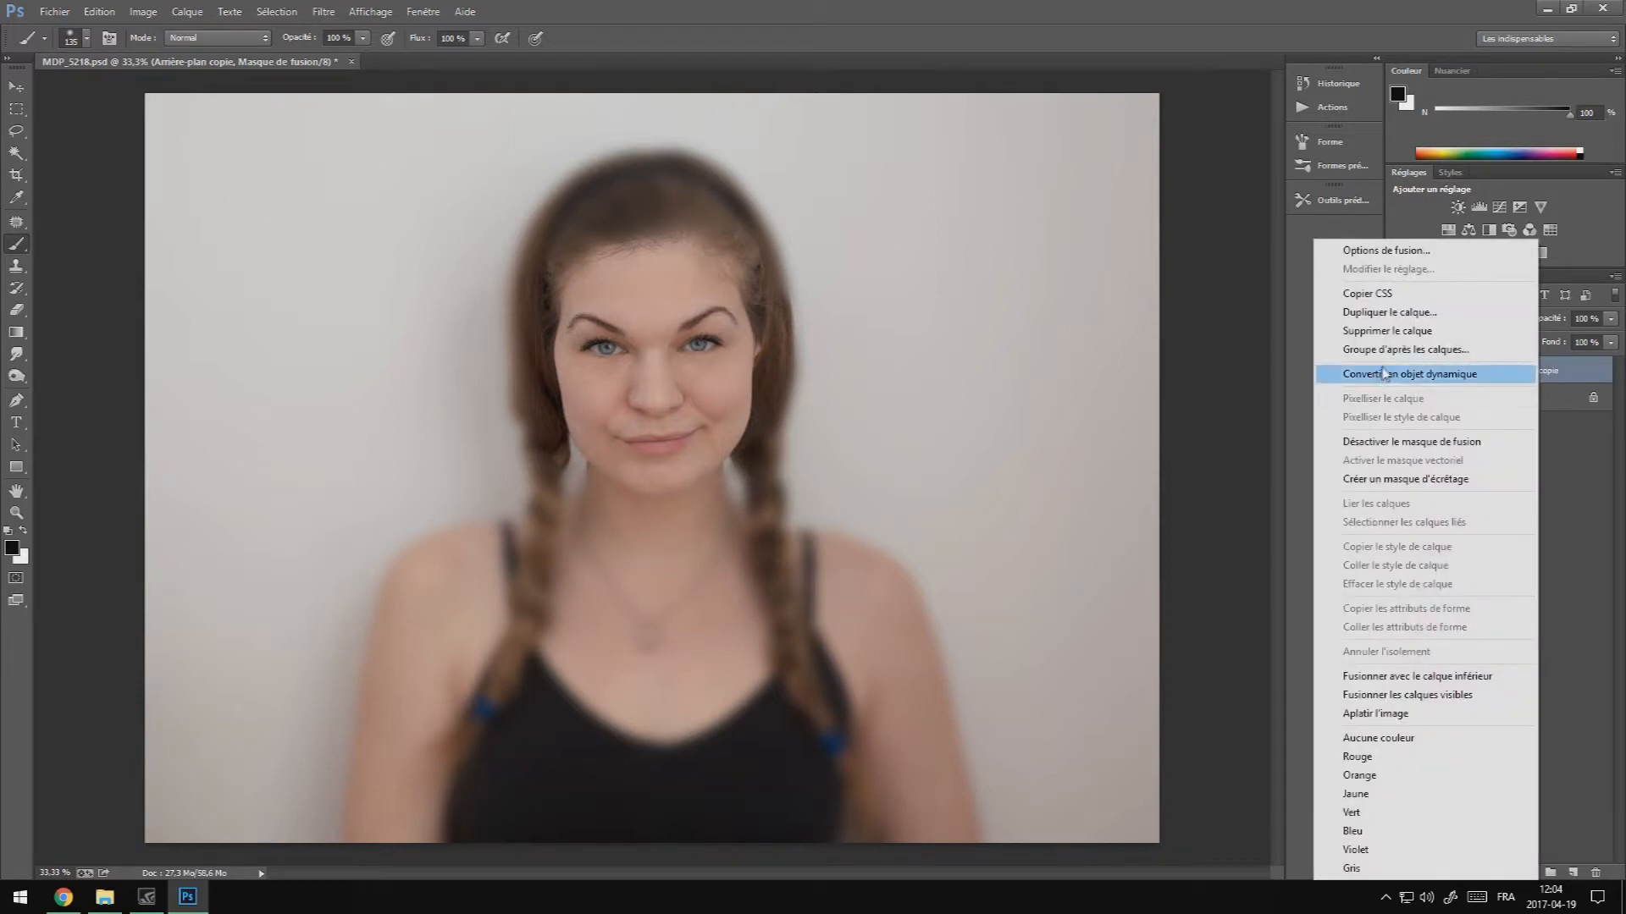
{"action": "left_click", "coordinate": [1575, 468]}
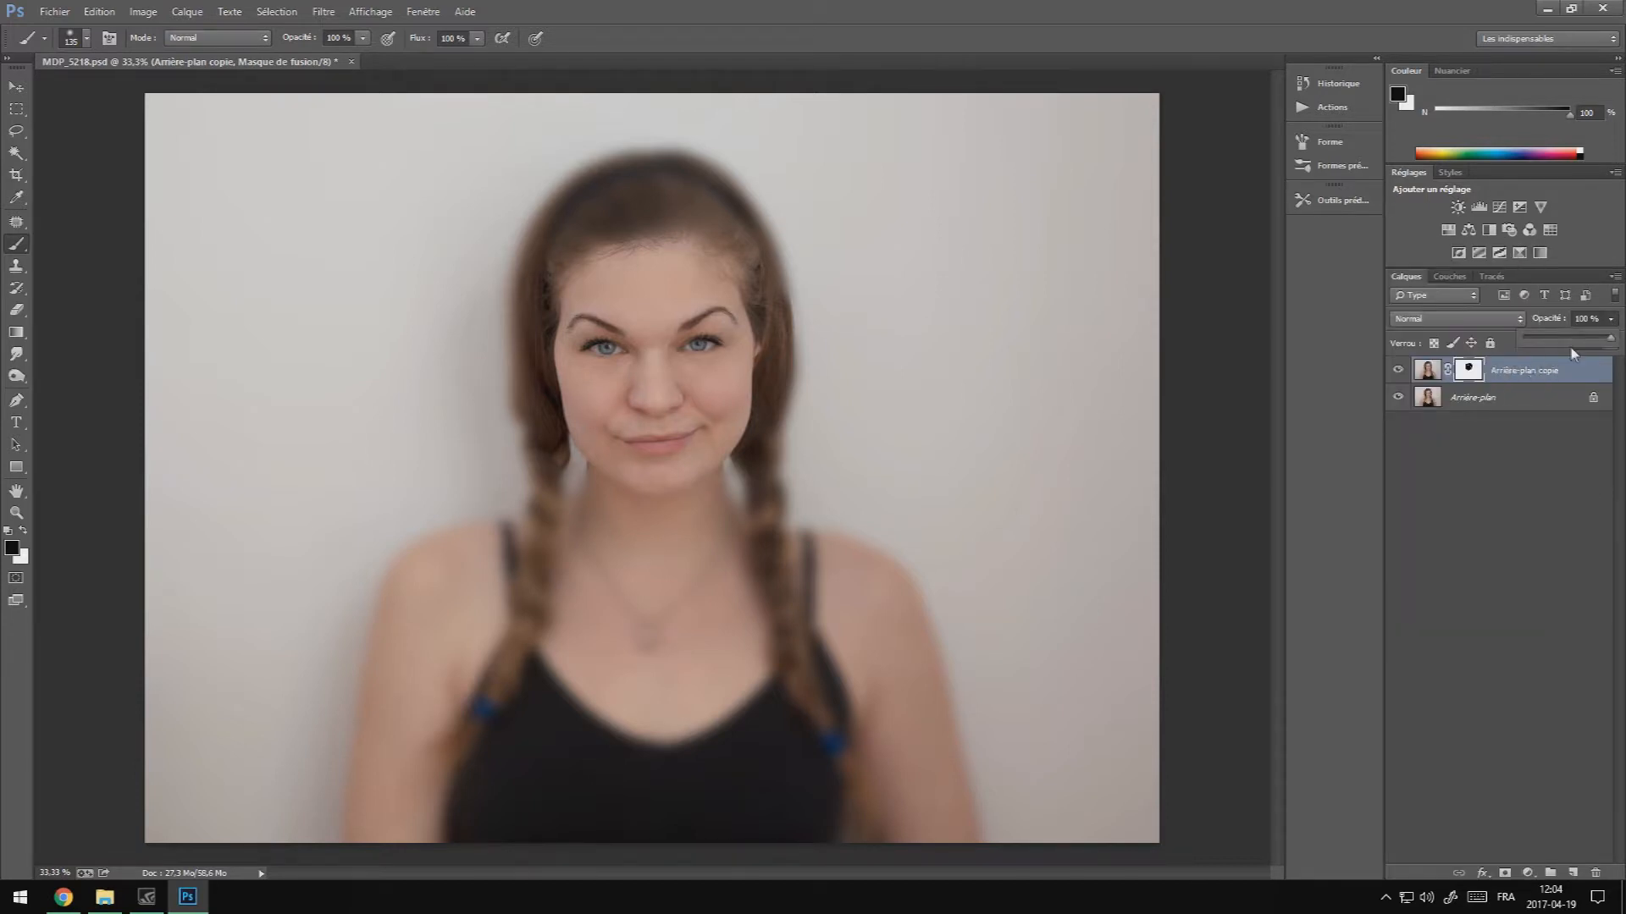
{"action": "mouse_move", "coordinate": [1614, 342]}
{"action": "left_mouse_down"}
{"action": "mouse_move", "coordinate": [1510, 342]}
{"action": "mouse_move", "coordinate": [1587, 340]}
{"action": "left_mouse_up"}
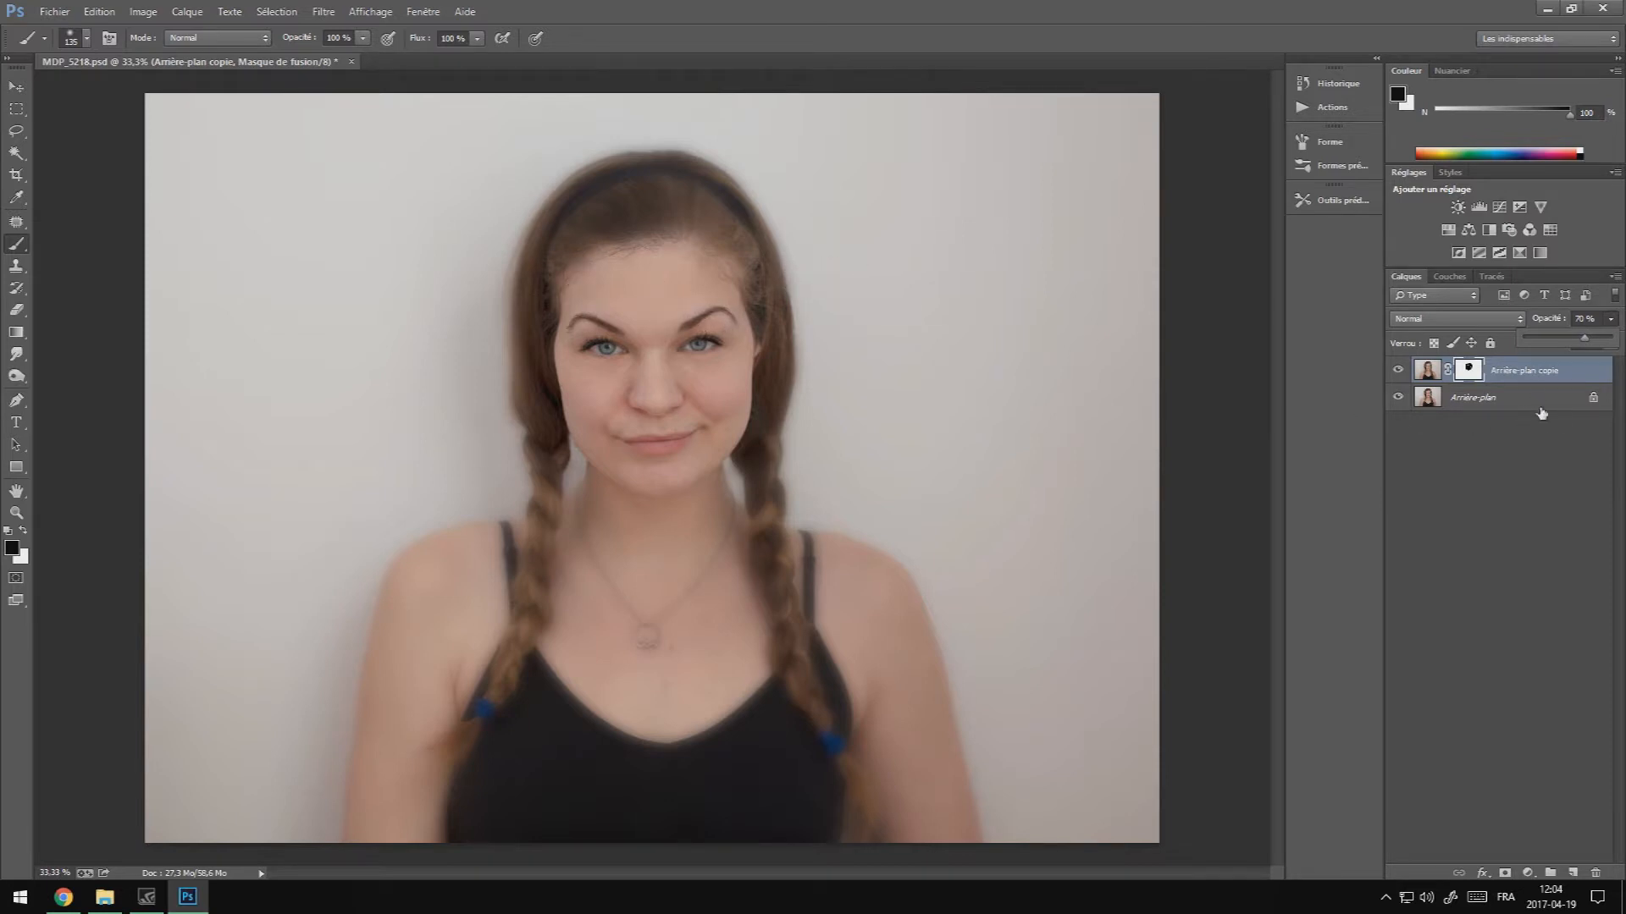
Step: Delete the Arrière-plan copie layer together with its mask, keeping only the original background
{"action": "right_click", "coordinate": [1515, 373]}
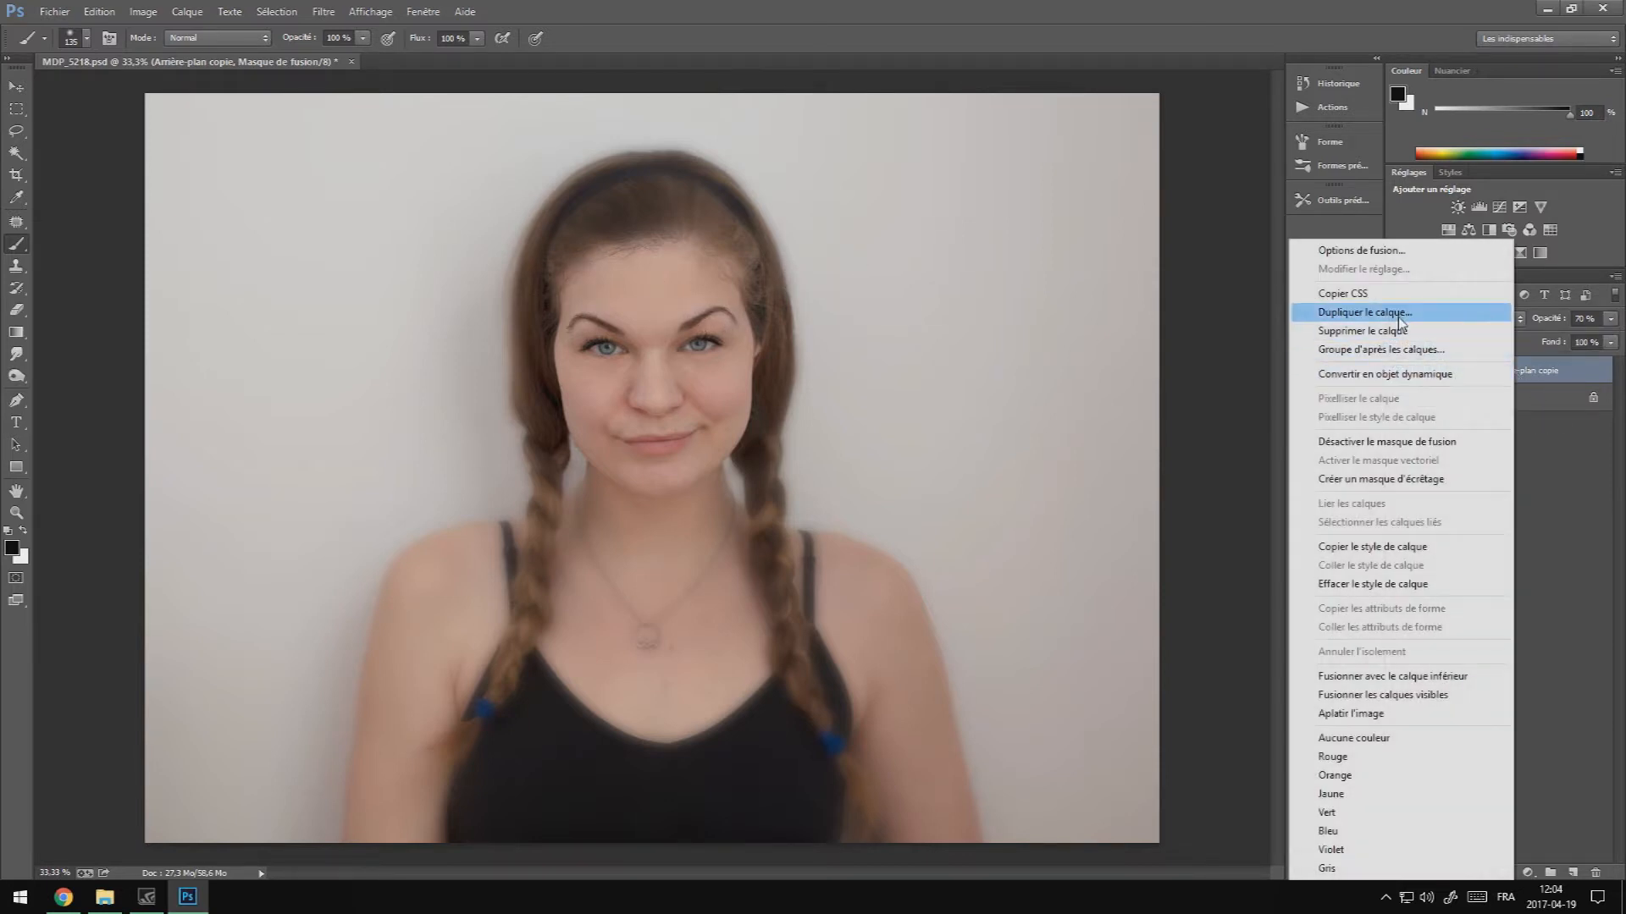
{"action": "left_click", "coordinate": [1401, 331]}
{"action": "left_click", "coordinate": [765, 329]}
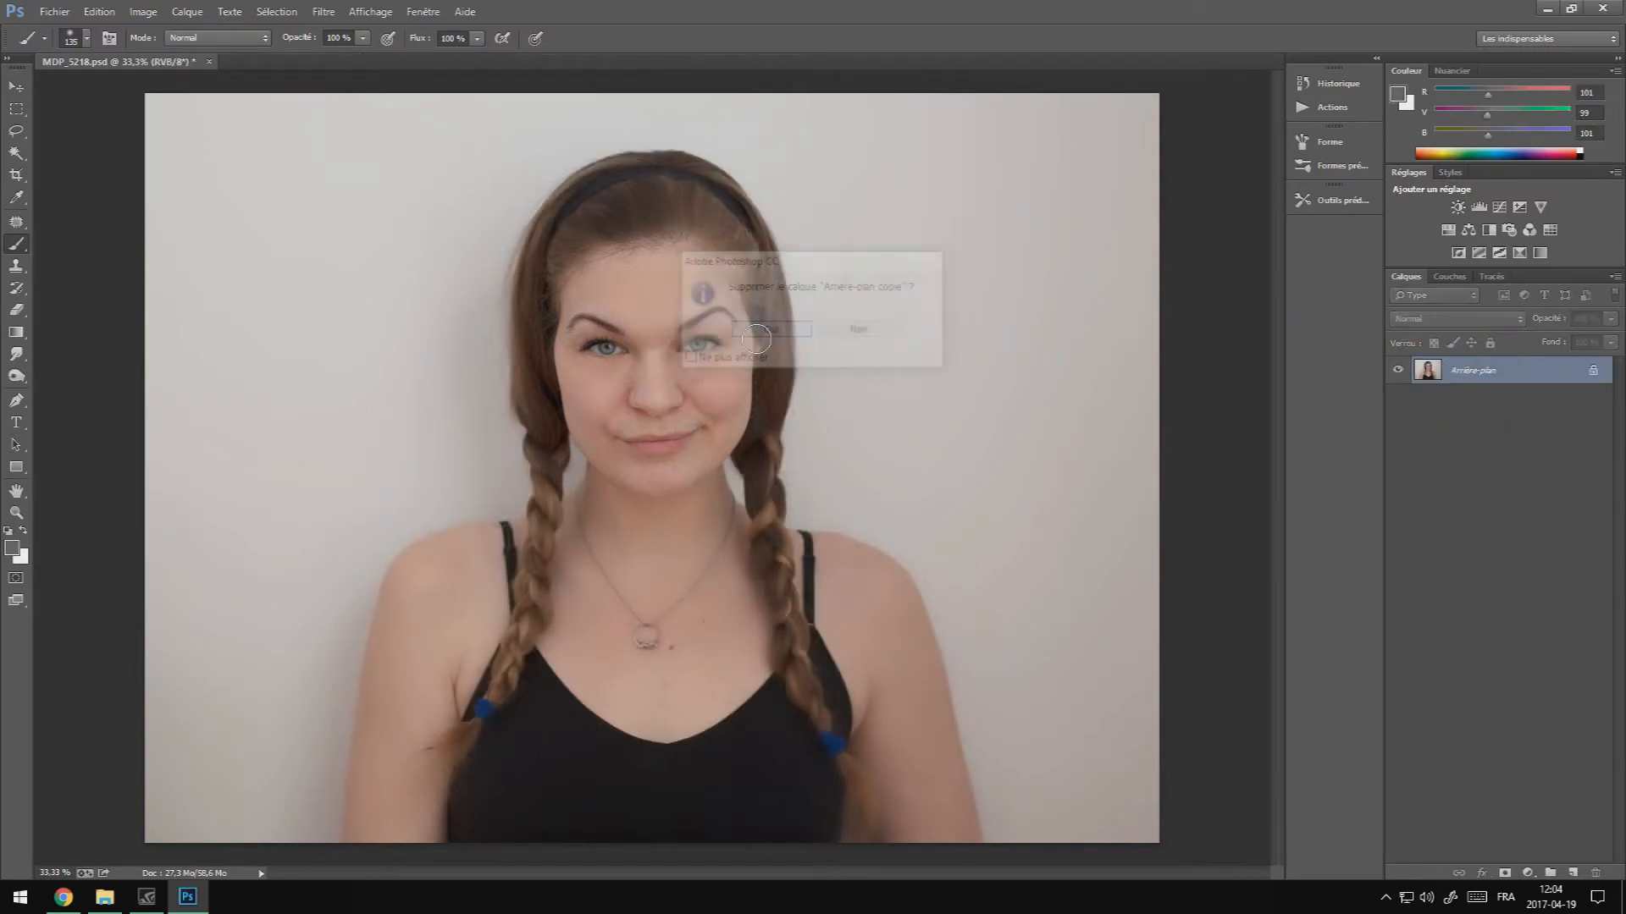